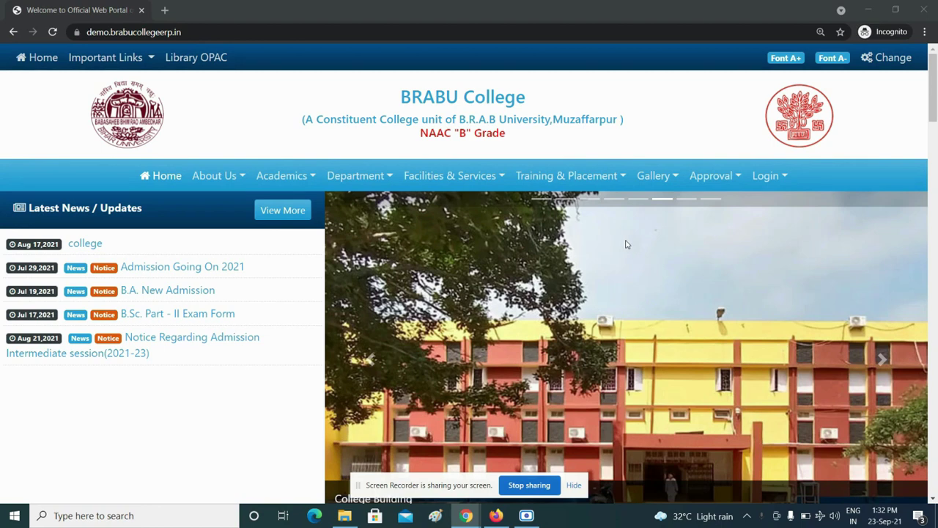
Open Student Login from the Login dropdown and focus the username and password fields
left_click(757, 186)
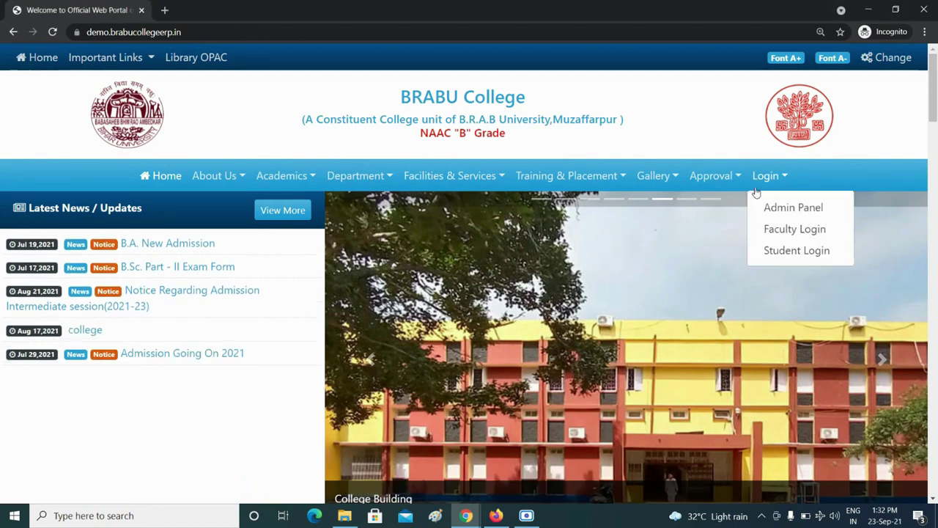
left_click(789, 251)
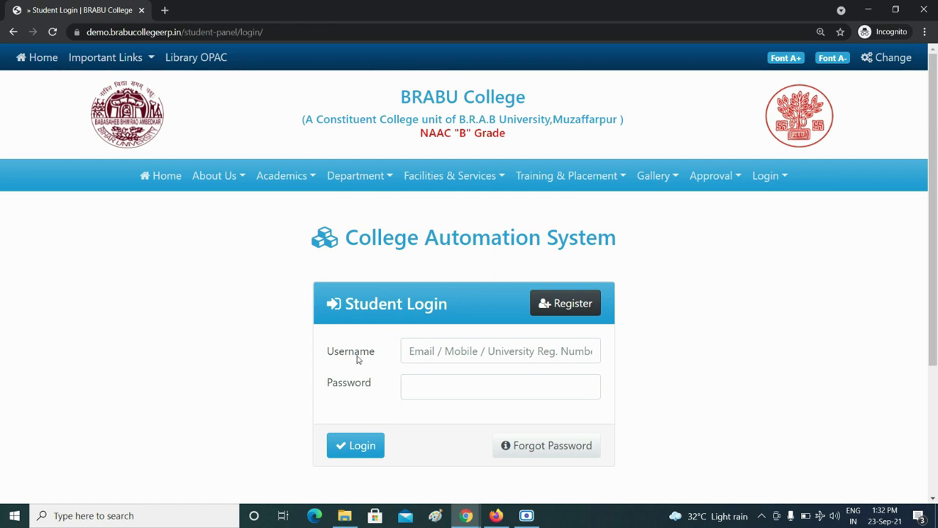
left_click(442, 348)
left_click(433, 383)
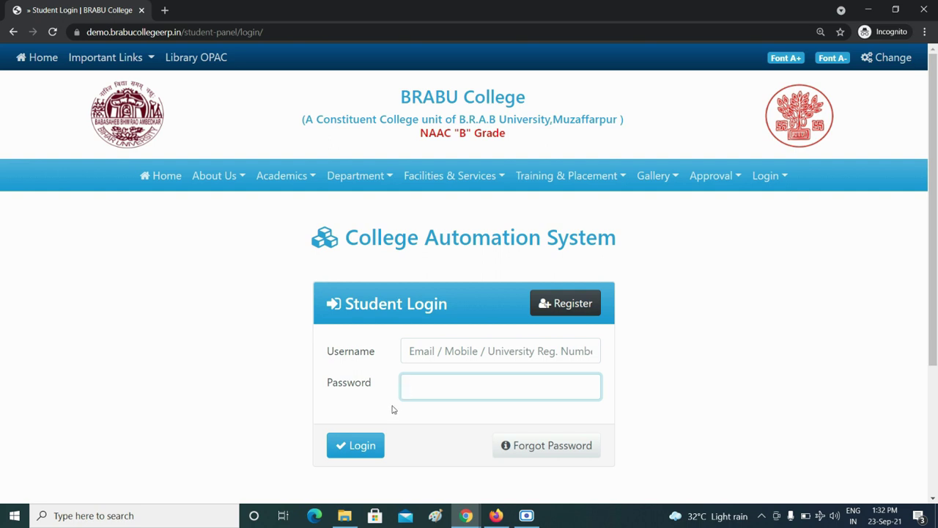
left_click(556, 313)
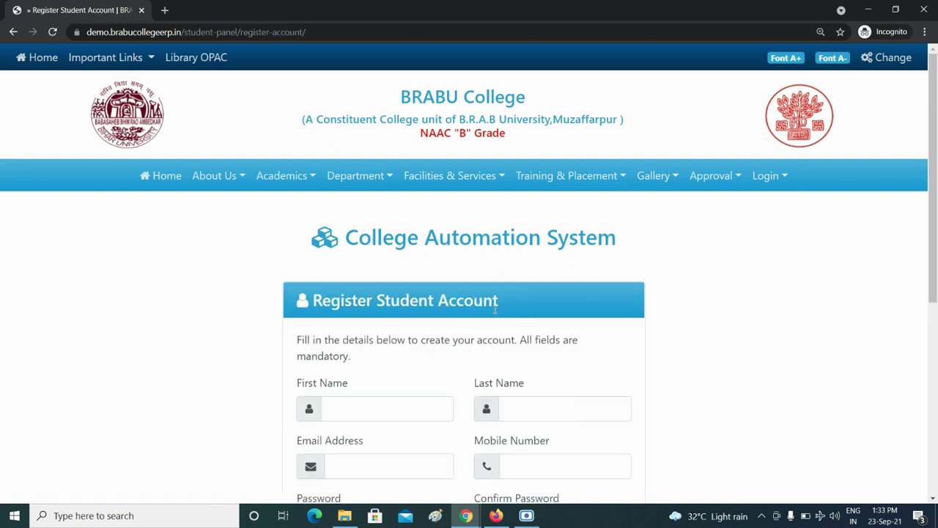
scroll(384, 334, "down", 2)
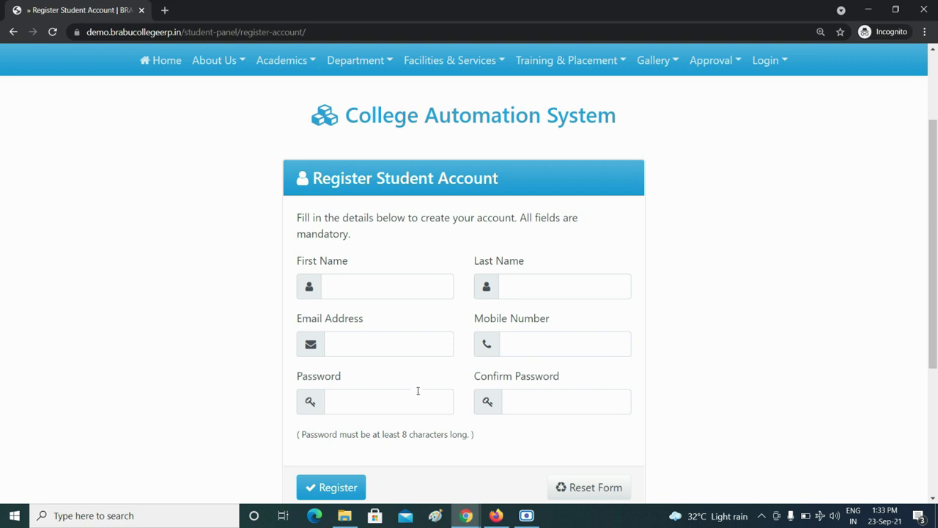
scroll(388, 489, "down", 1)
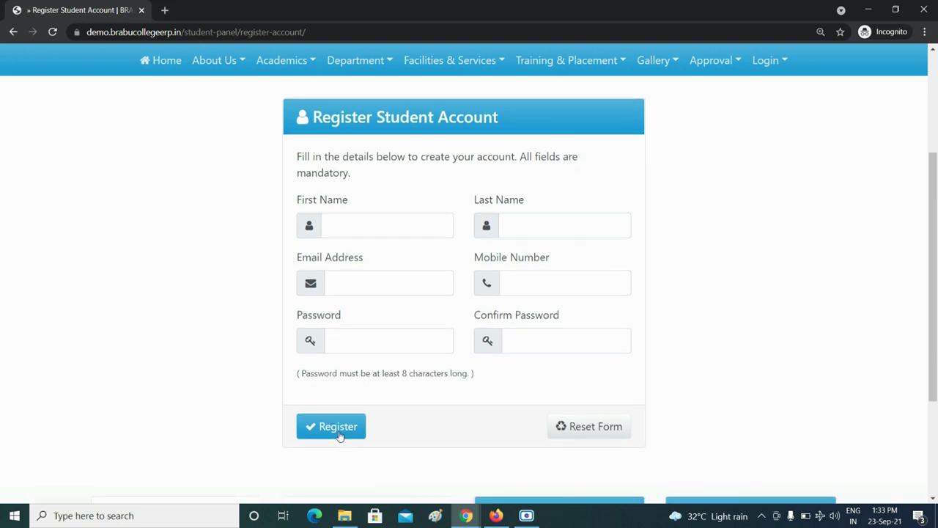
scroll(559, 372, "up", 3)
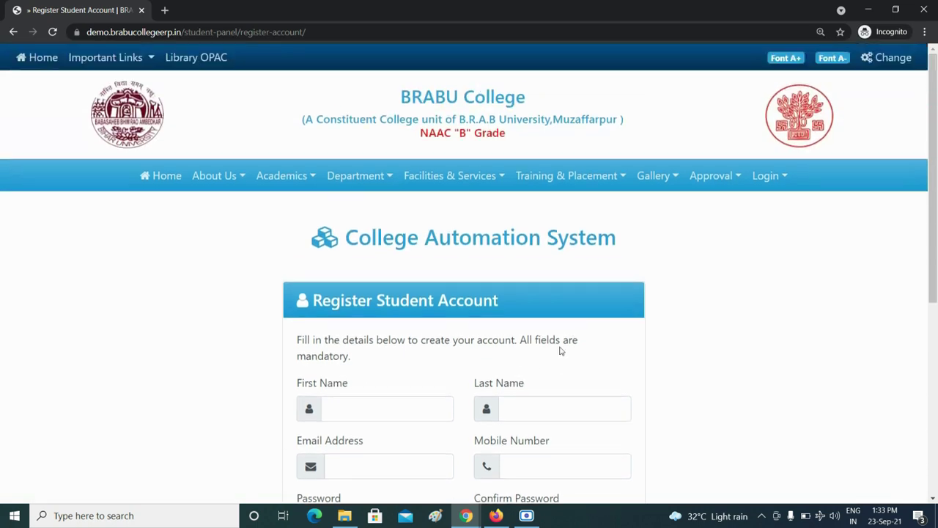
left_click(781, 180)
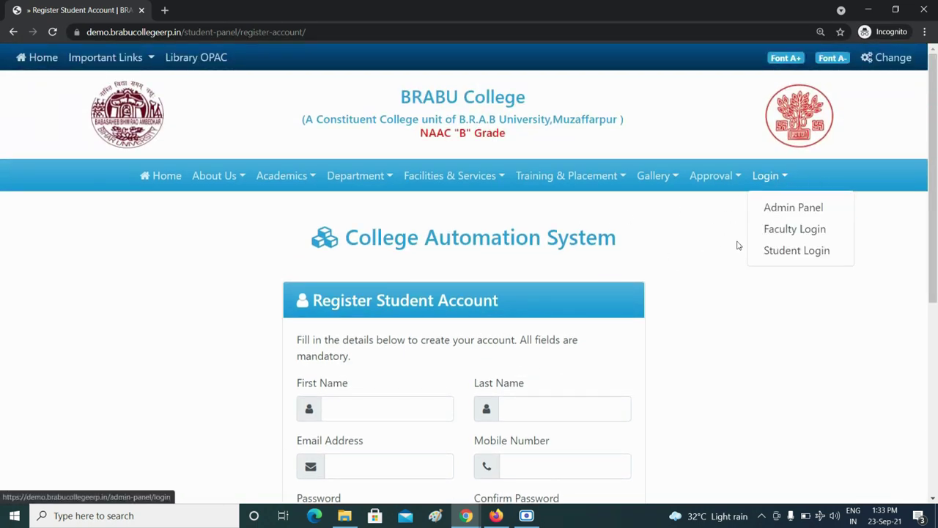
left_click(777, 249)
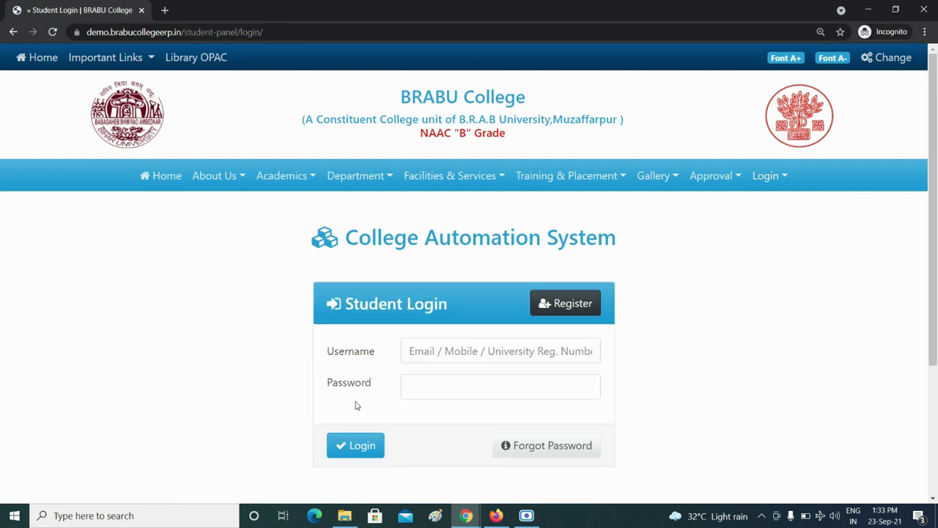
Log in with the student's mobile number and password, then dismiss the Login Successful message
left_click(411, 351)
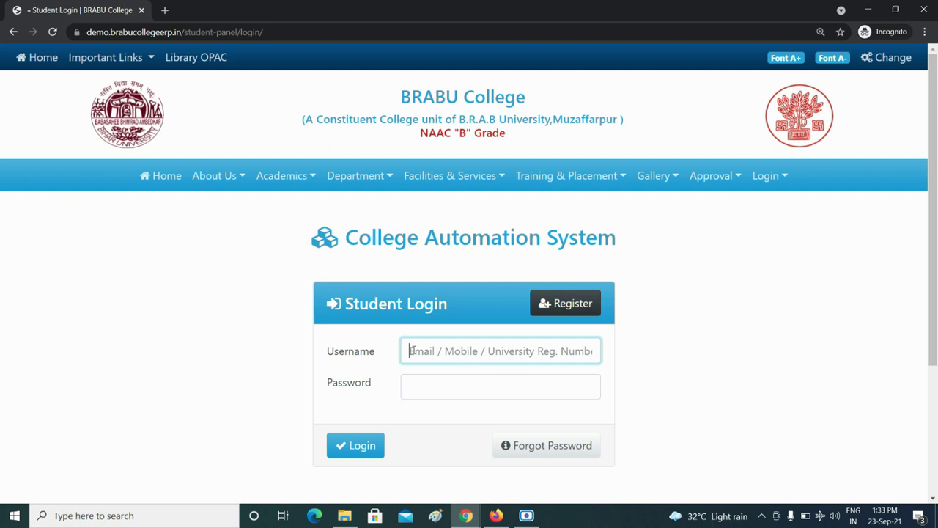
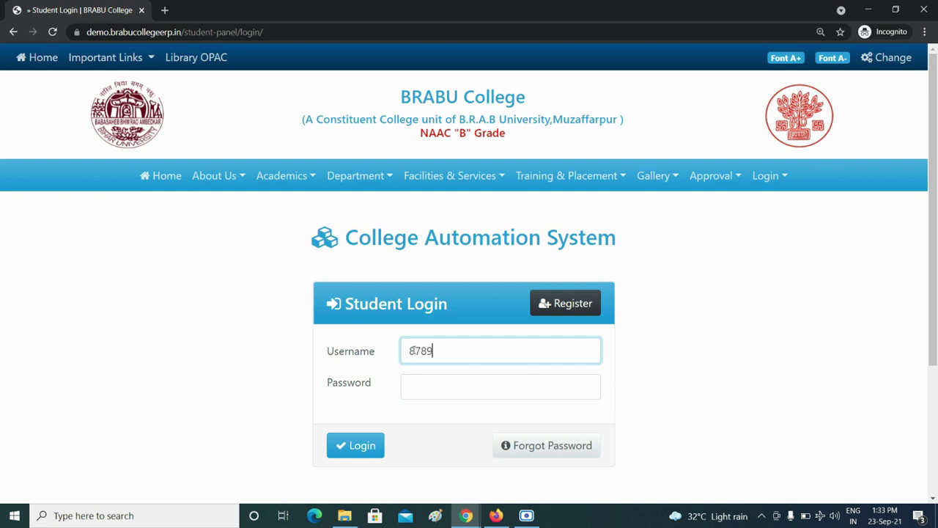
left_click(428, 389)
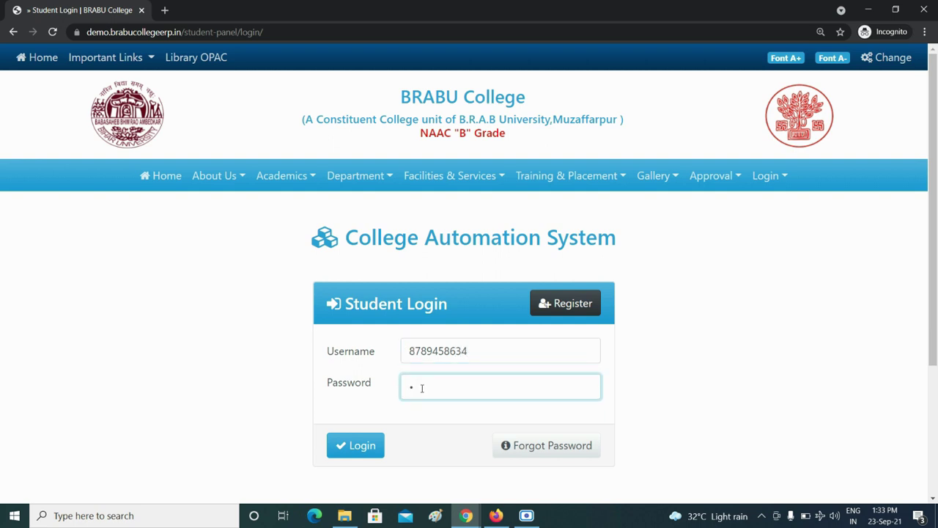
type("••")
type("•••••")
left_click(378, 446)
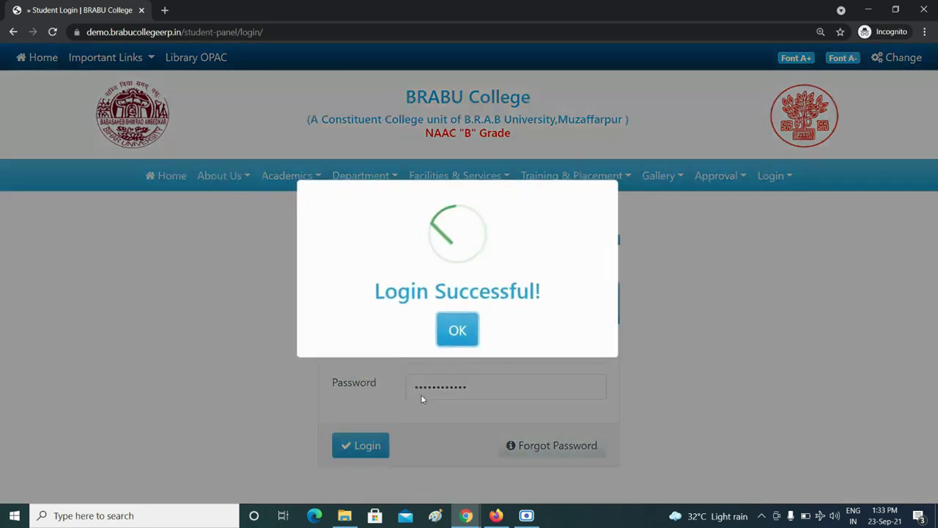
left_click(457, 334)
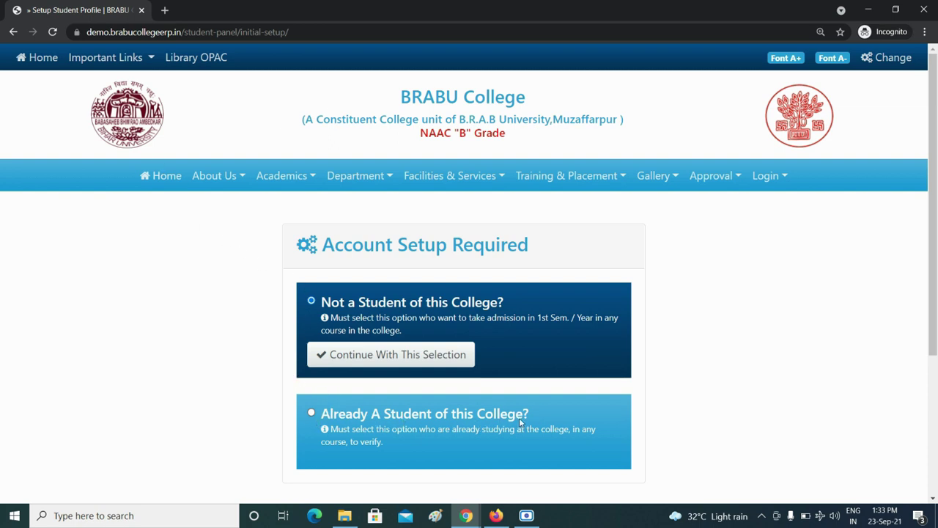
Register as an existing student with the registration number, Under Graduate(UG), B.A., session 2018 - 2021, and save
left_click(312, 414)
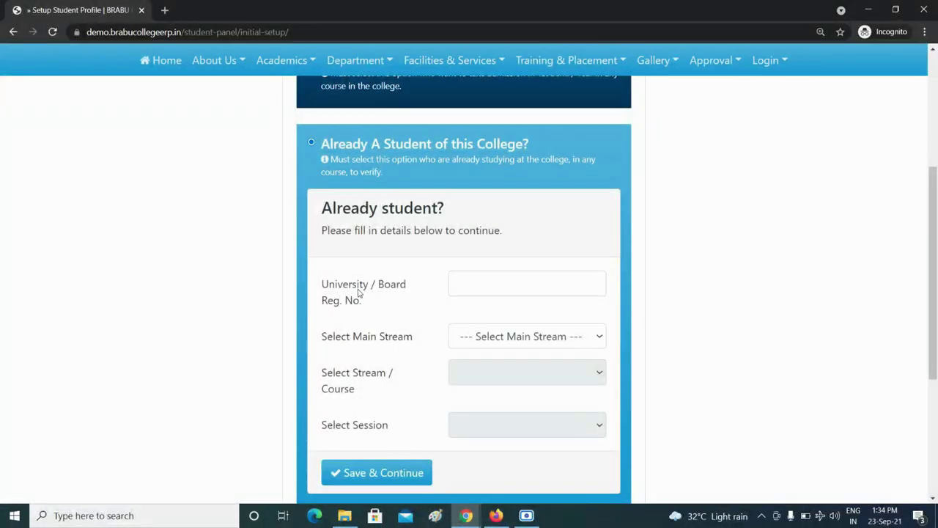
left_click(469, 287)
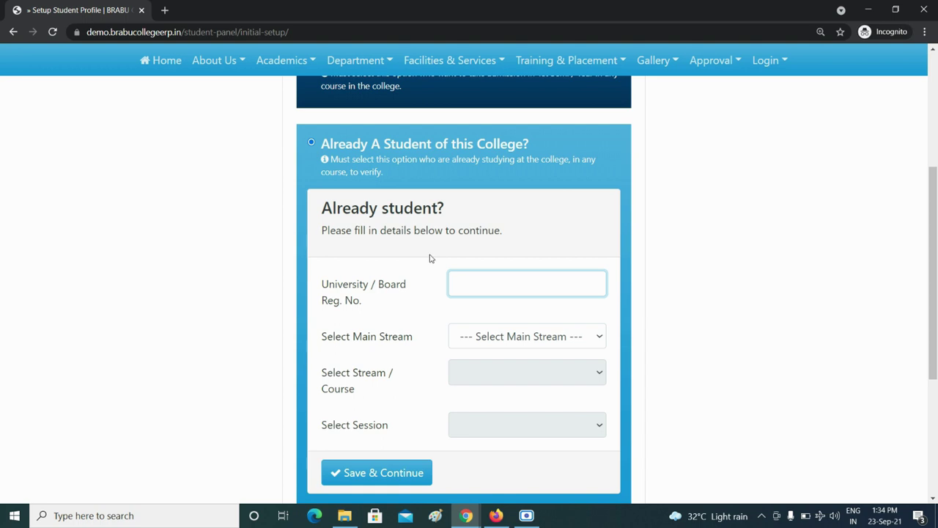
type("56789")
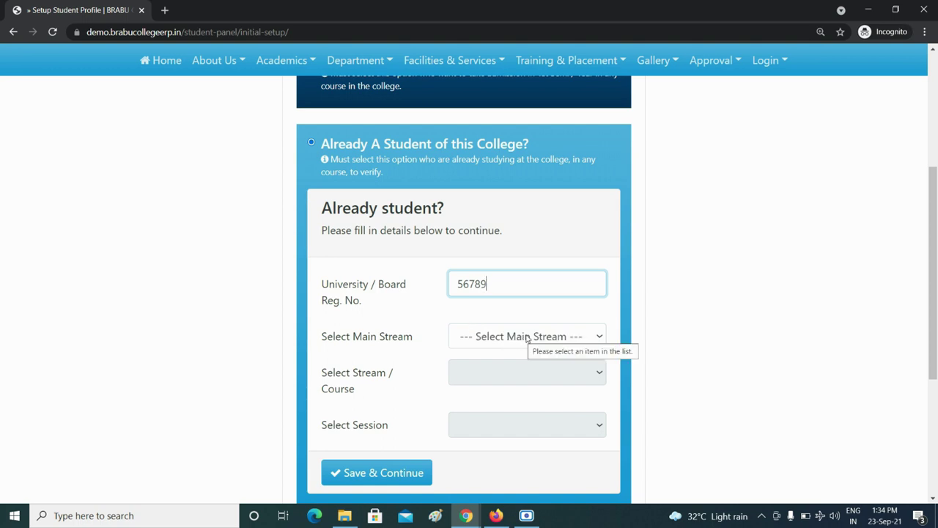
left_click(526, 337)
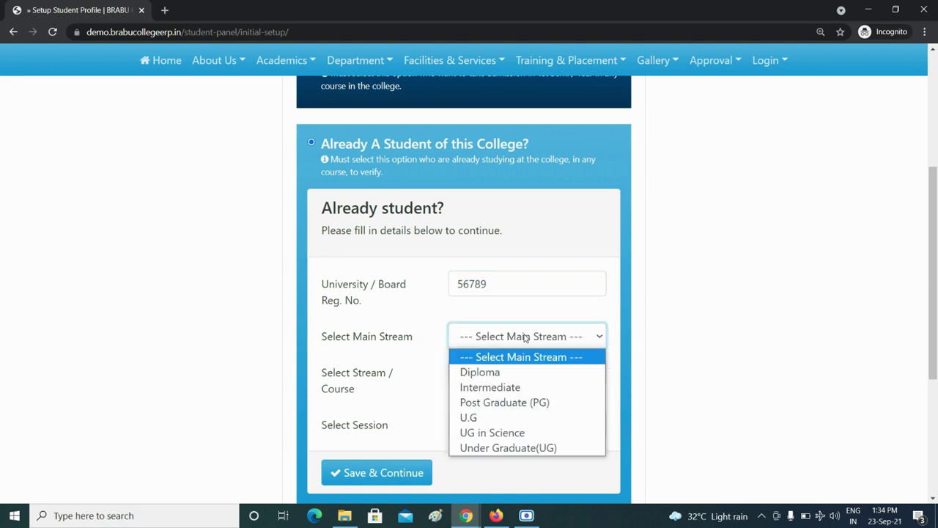
left_click(515, 448)
left_click(513, 373)
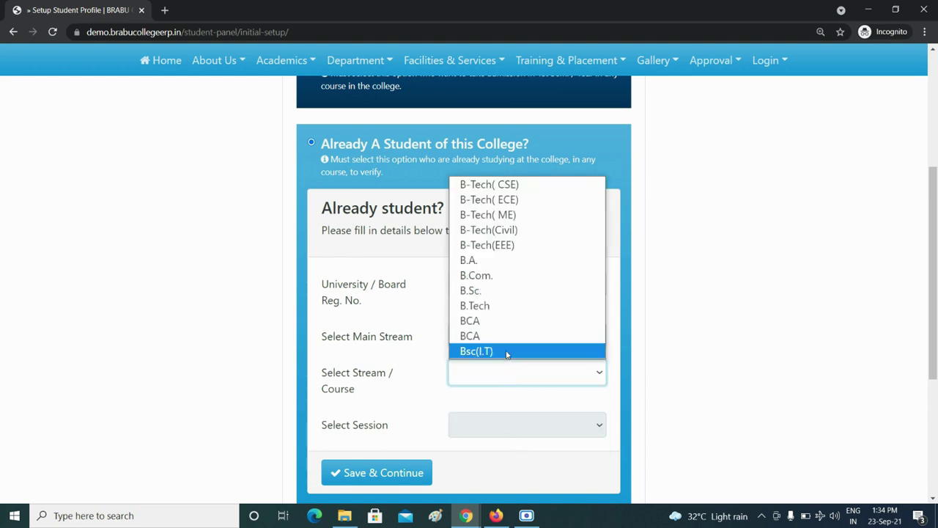
left_click(512, 262)
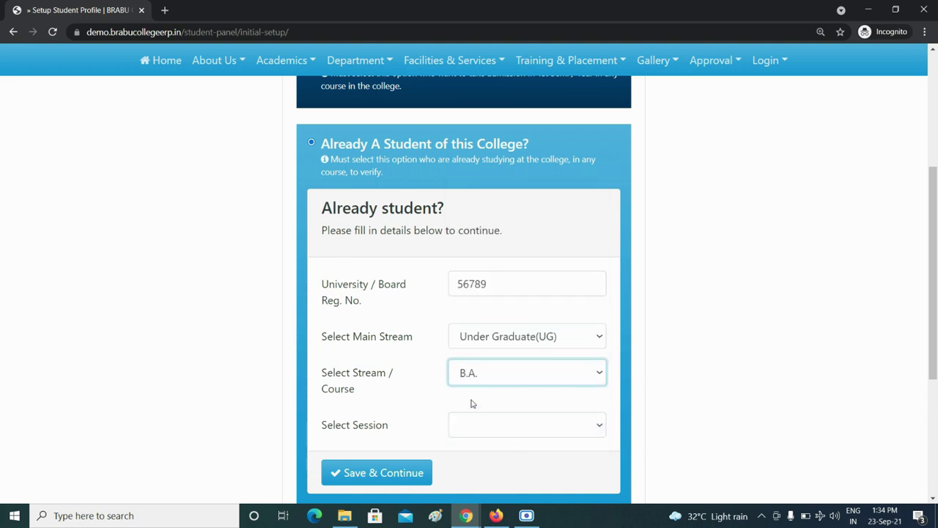
left_click(499, 424)
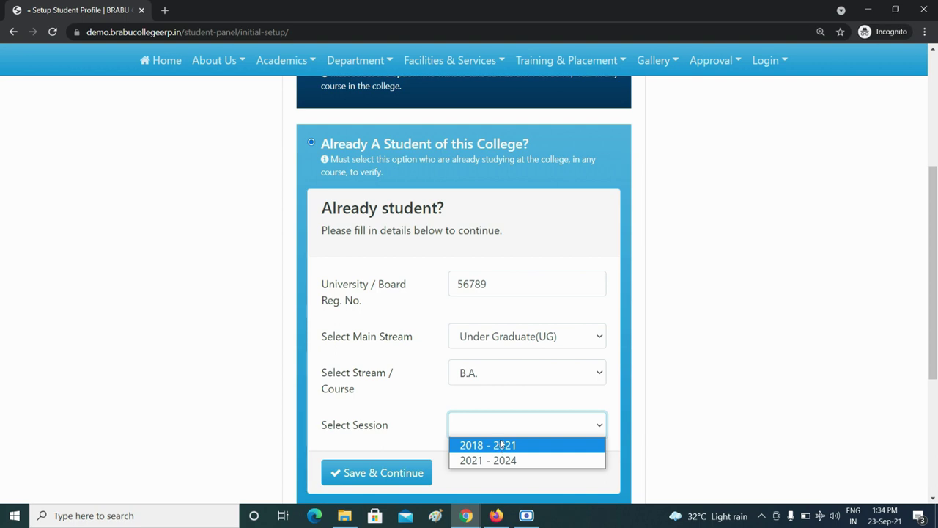
left_click(504, 449)
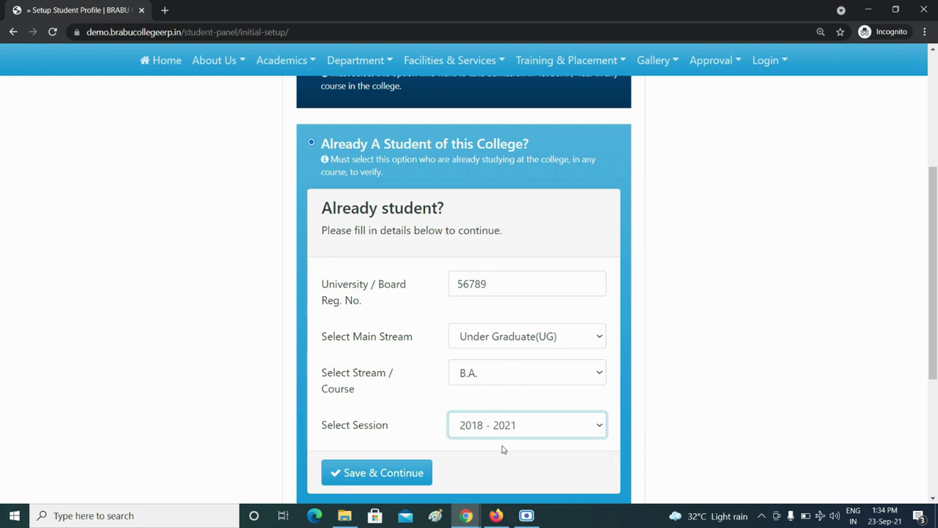
scroll(396, 431, "down", 1)
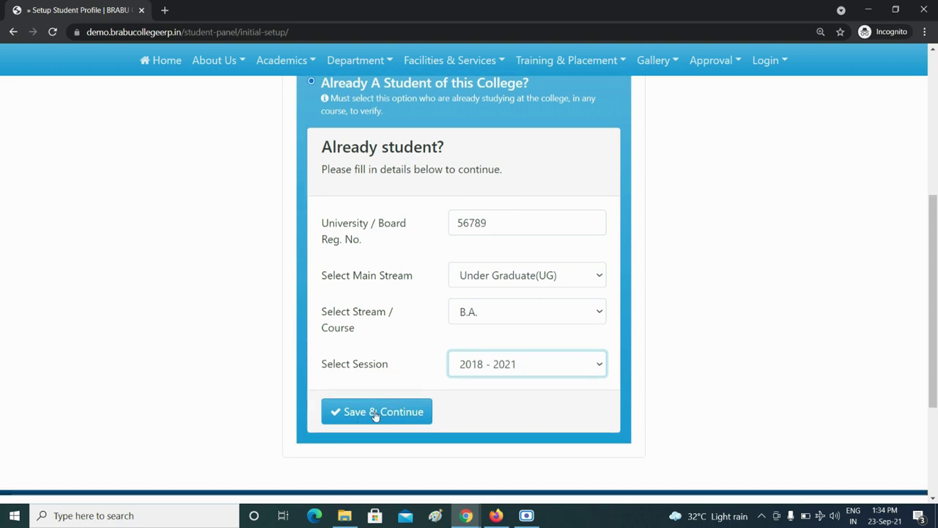
left_click(374, 413)
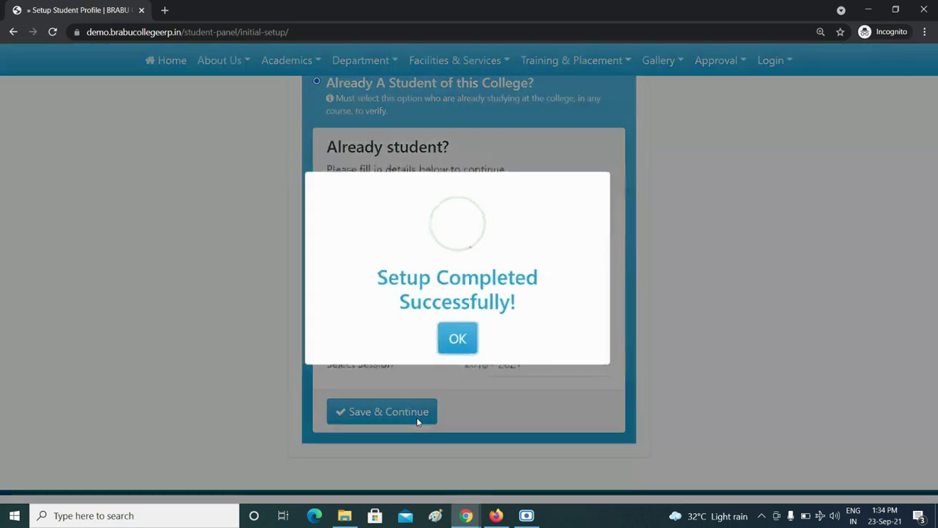
left_click(454, 345)
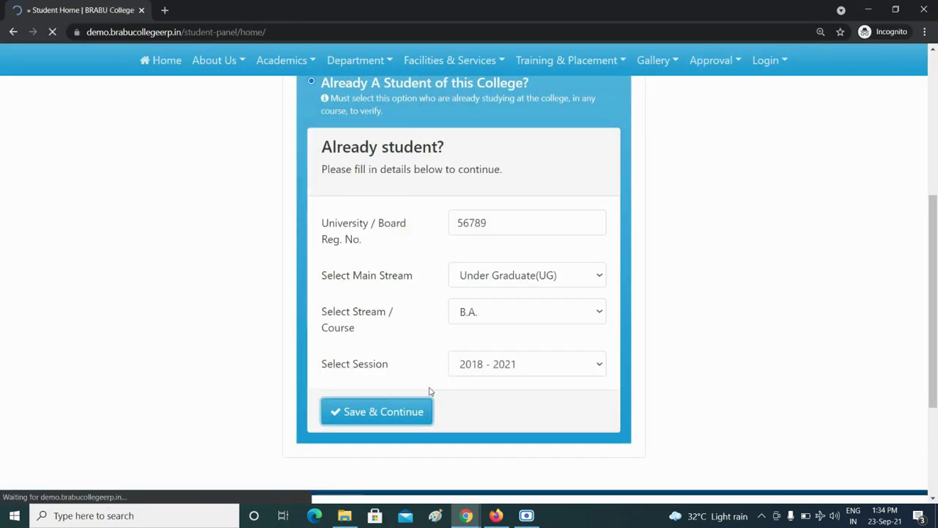
Reload Student Home, look over the profile, and expand the sidebar's Certificate section
scroll(352, 350, "down", 1)
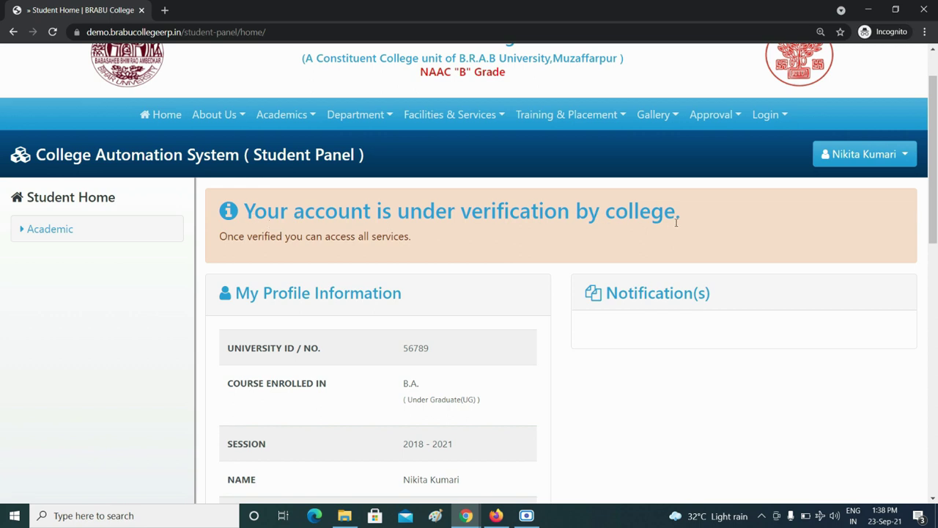
scroll(677, 222, "down", 2)
scroll(469, 207, "up", 1)
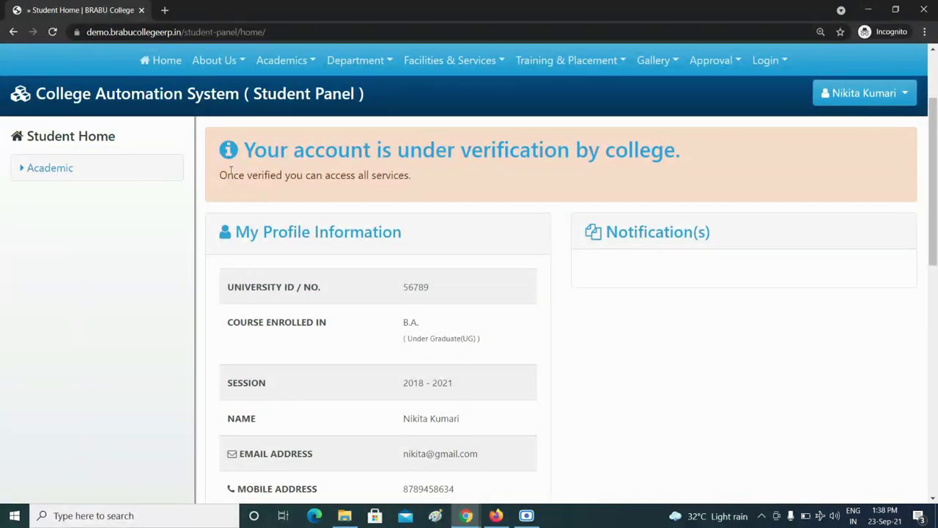
scroll(258, 213, "up", 1)
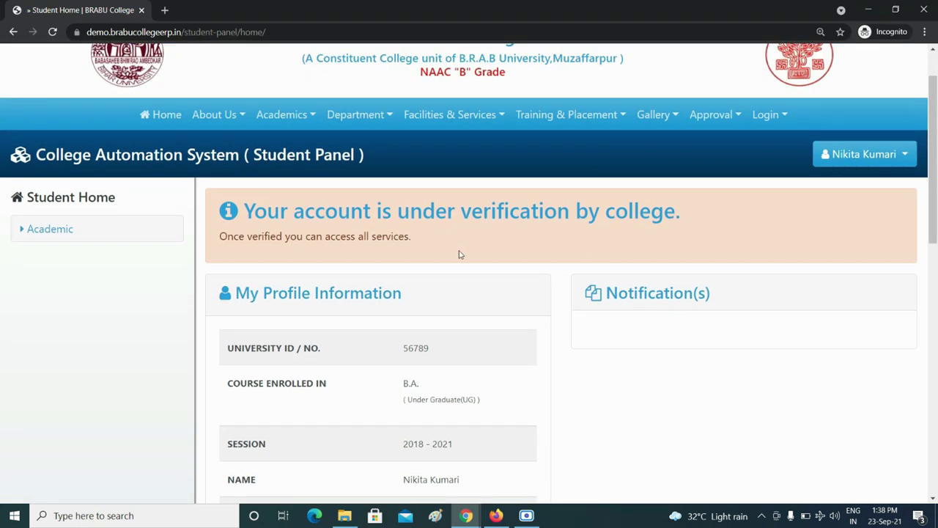
scroll(447, 244, "down", 2)
scroll(352, 227, "up", 1)
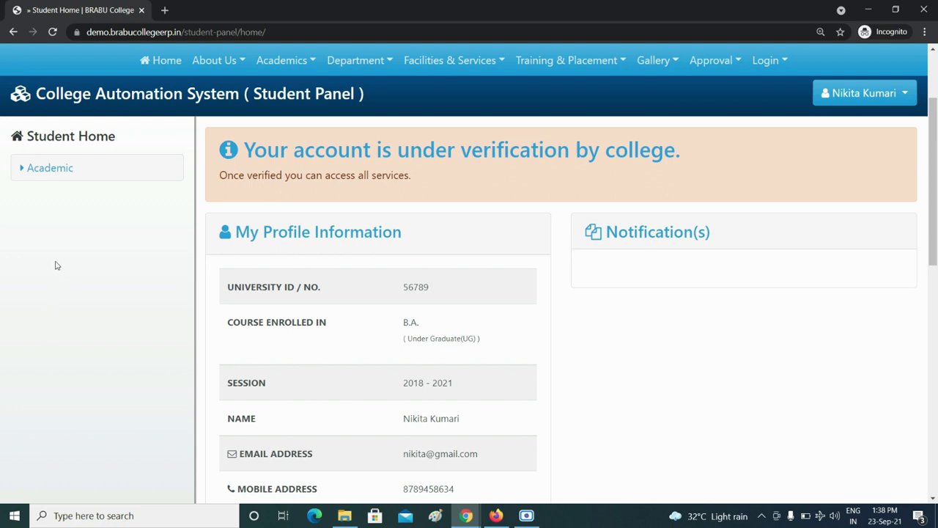
key("F5")
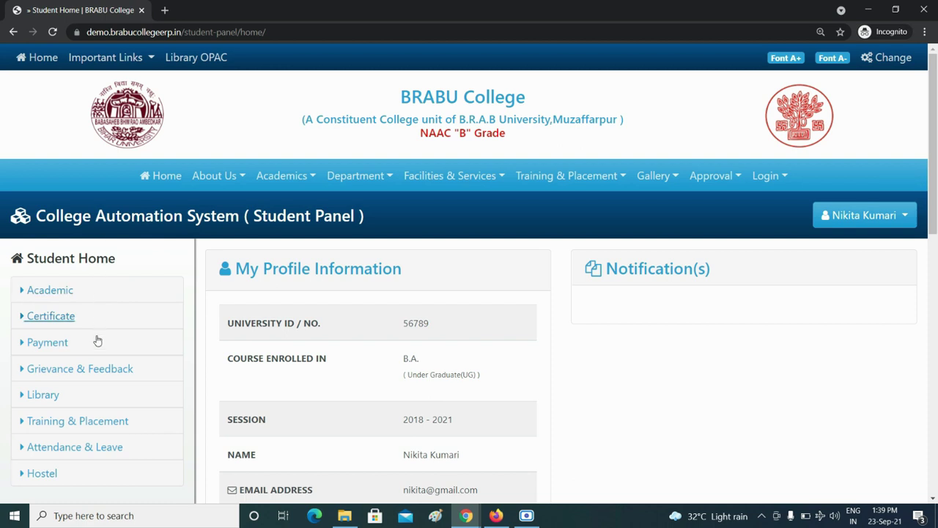
scroll(74, 410, "down", 2)
scroll(54, 329, "up", 2)
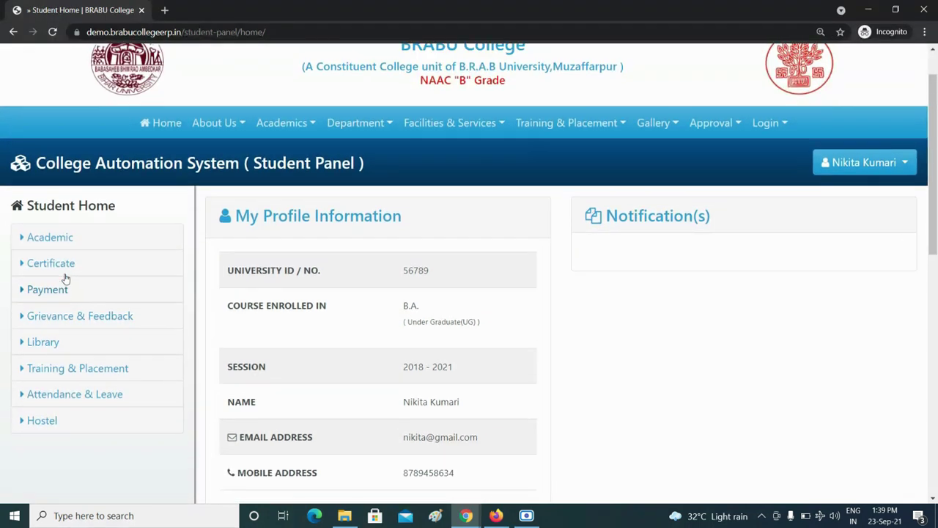
scroll(64, 293, "down", 1)
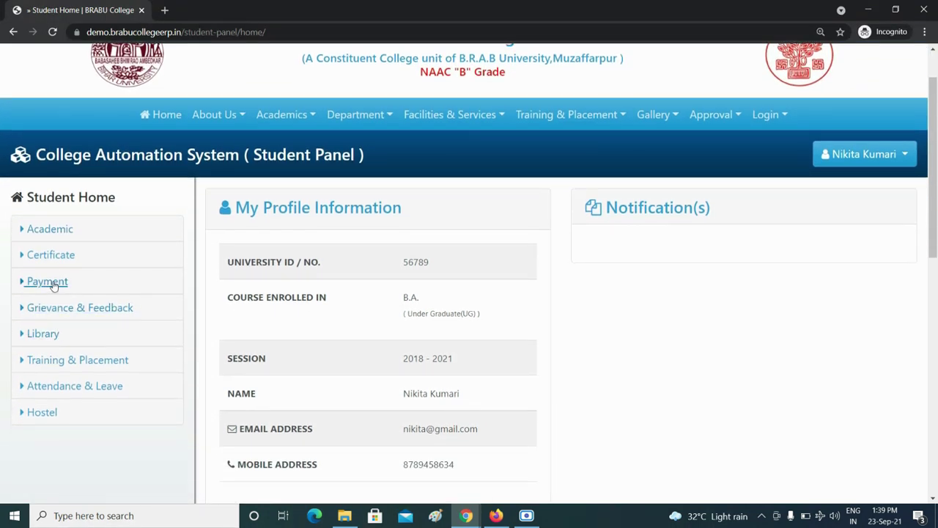
left_click(56, 257)
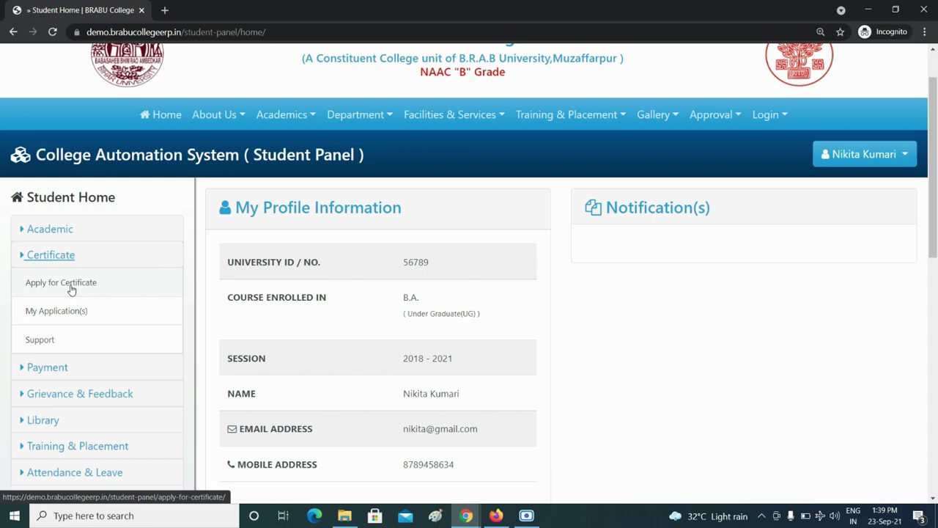
Start a certificate application and accept the terms and conditions
left_click(71, 287)
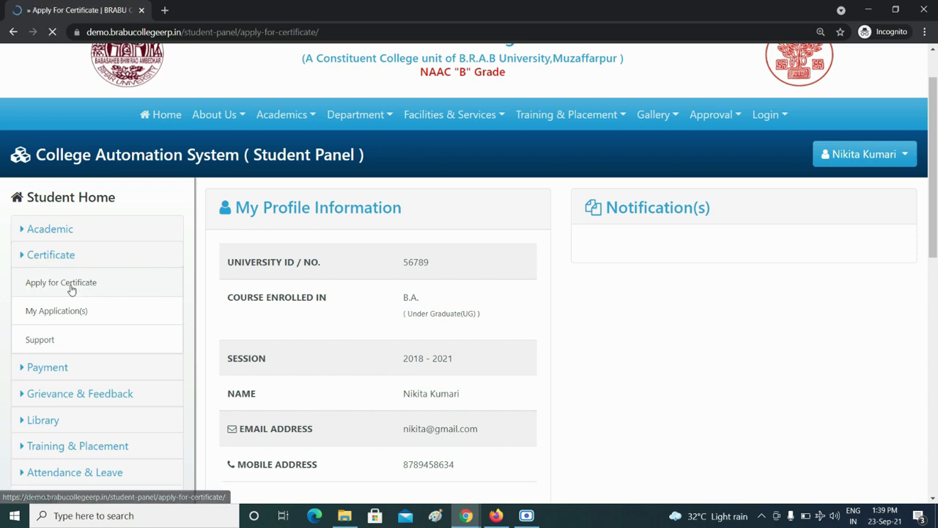
scroll(240, 305, "down", 6)
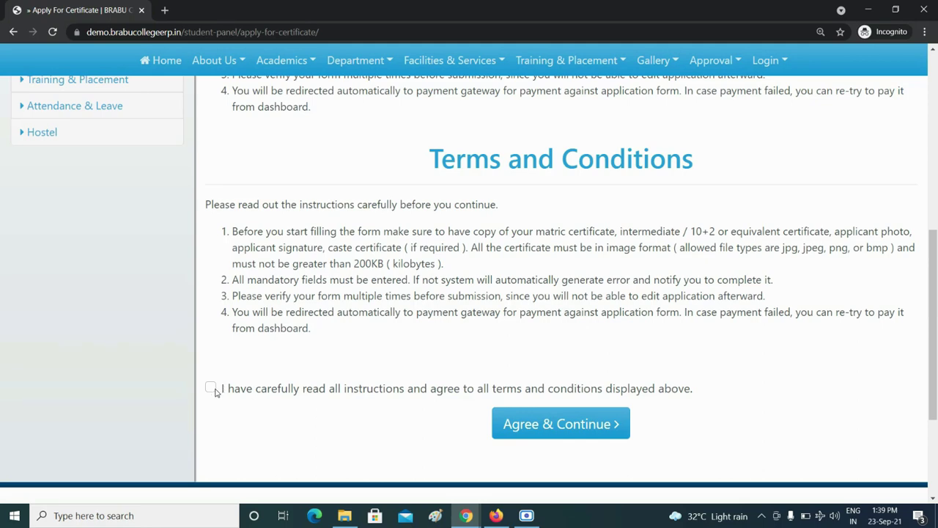
left_click(211, 387)
left_click(549, 425)
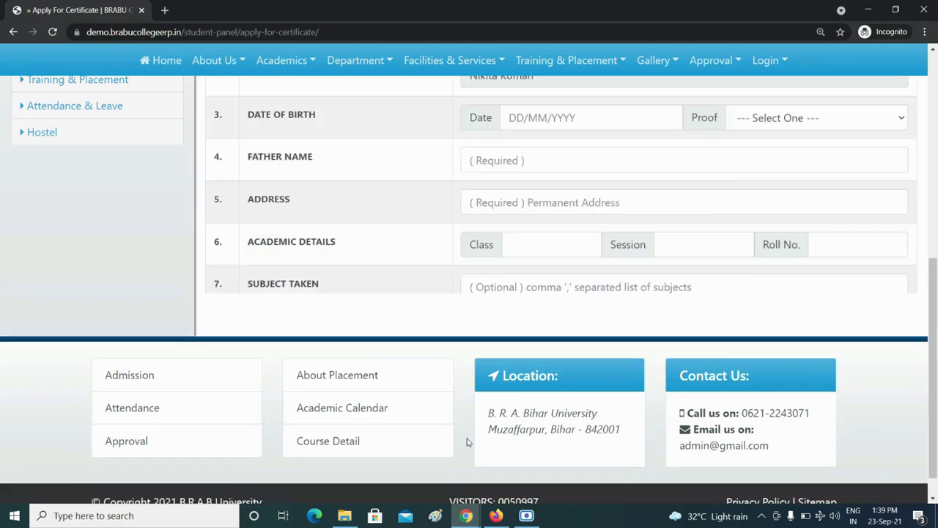
scroll(439, 318, "up", 2)
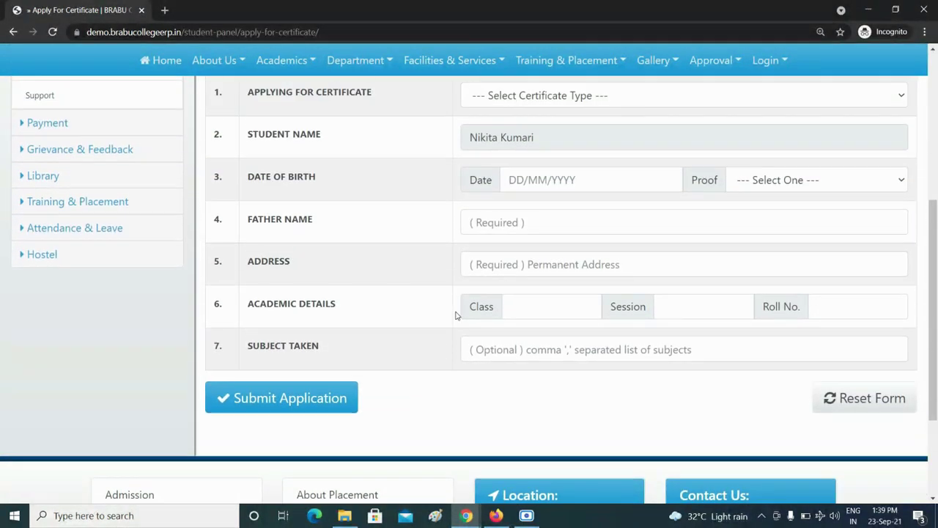
scroll(488, 327, "up", 2)
scroll(490, 331, "up", 1)
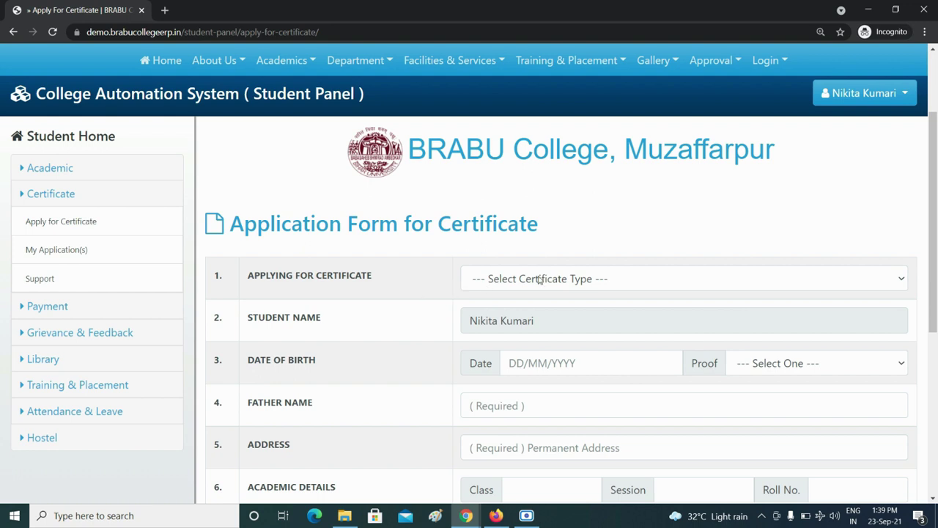
Choose CLC Certificate, enter birth date, session 2018-21, roll no. 14, subject History, and submit
left_click(879, 283)
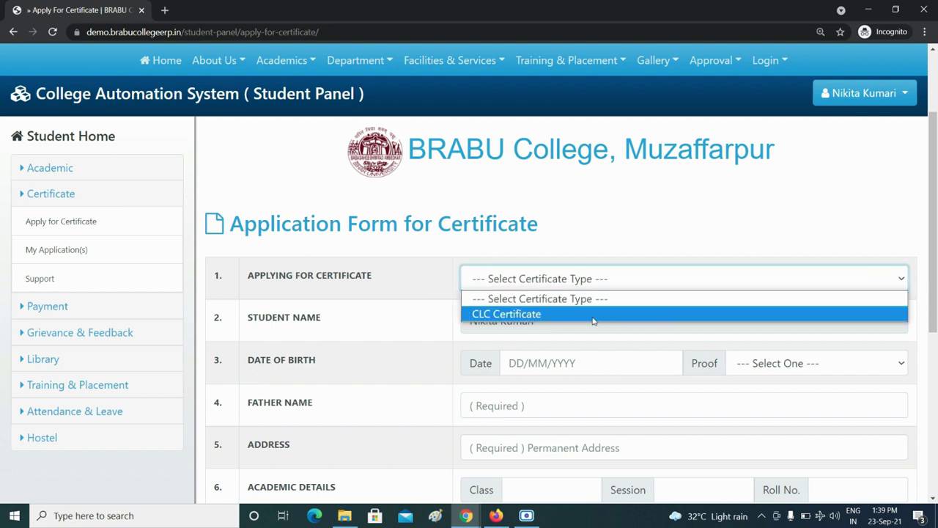
left_click(542, 315)
scroll(527, 335, "down", 1)
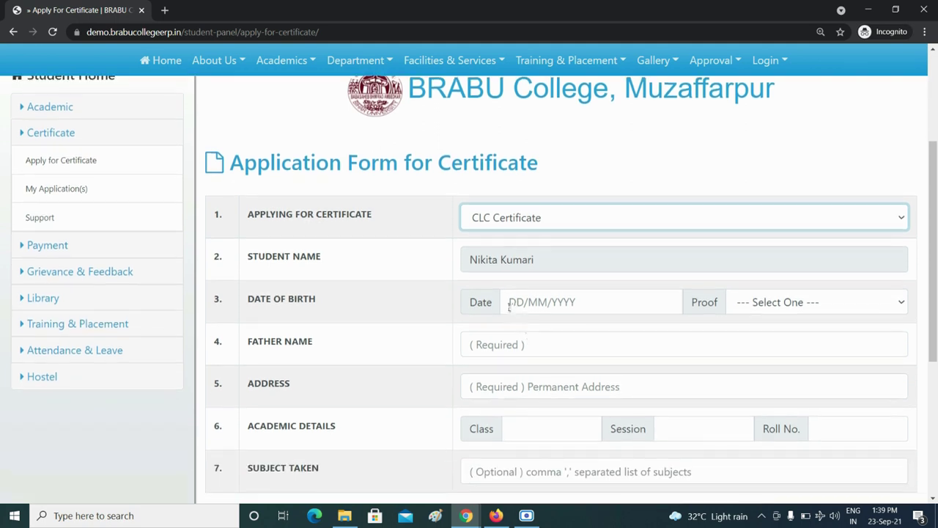
left_click(508, 306)
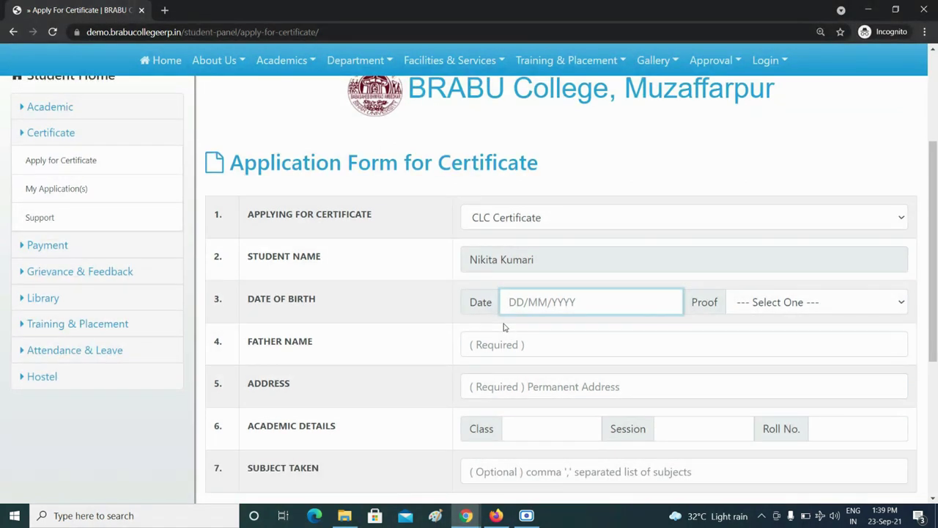
type("12")
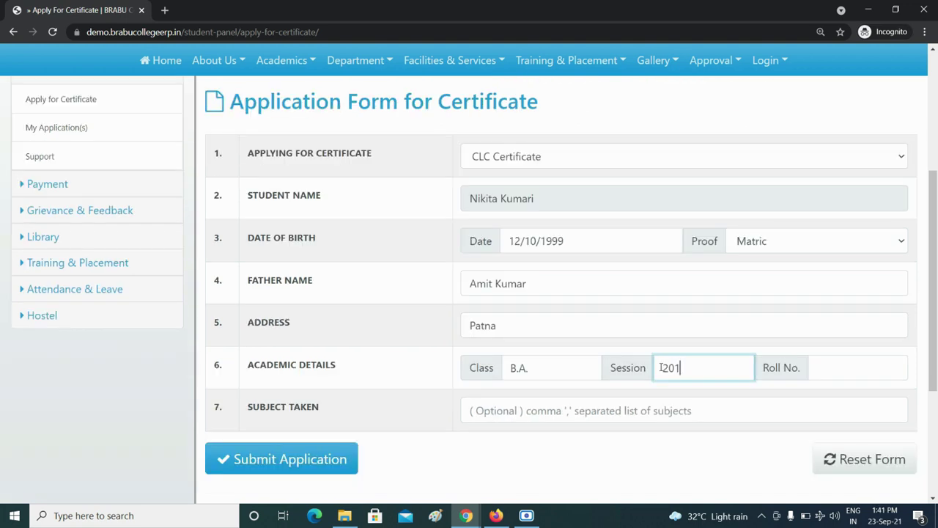
type("8-21")
left_click(822, 374)
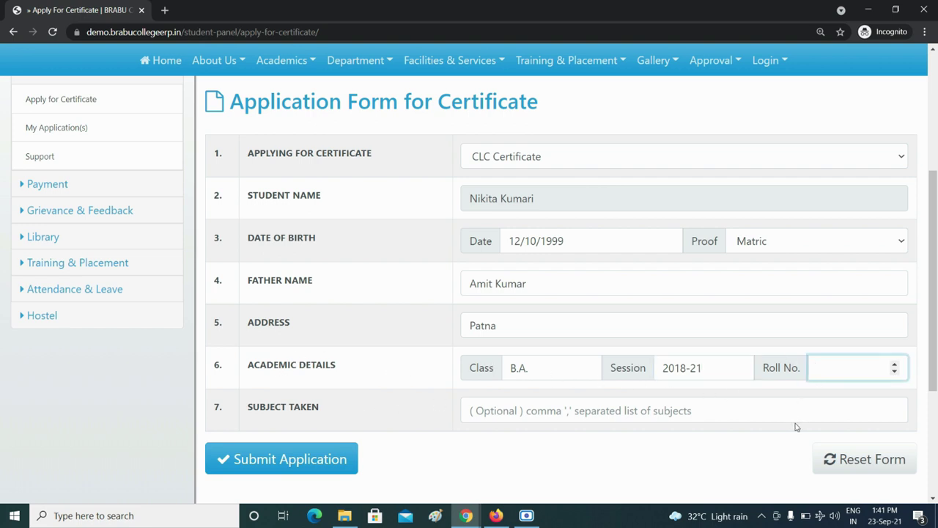
type("14")
left_click(572, 417)
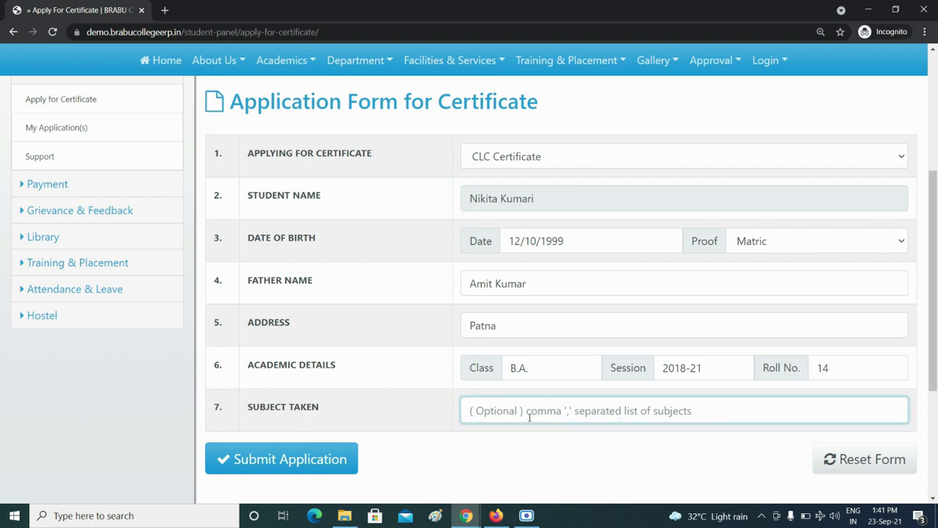
type("H")
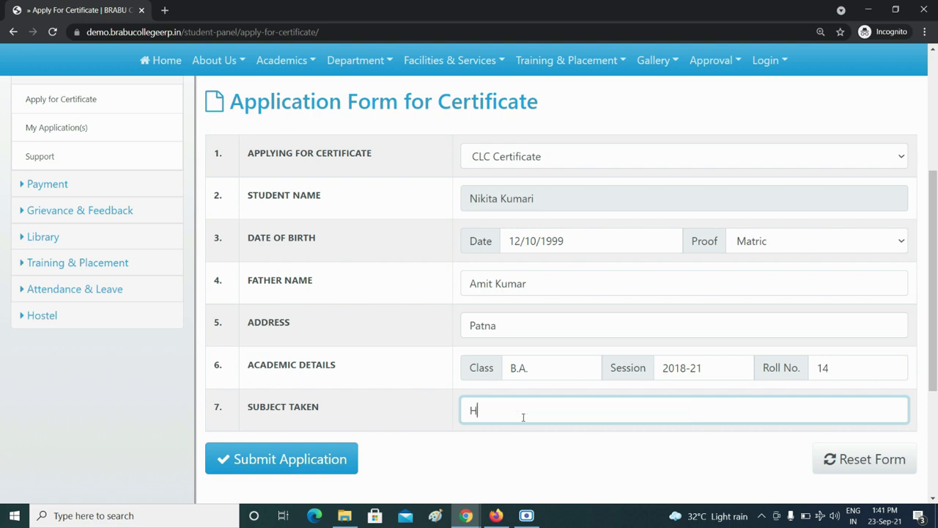
type("istory")
left_click(276, 462)
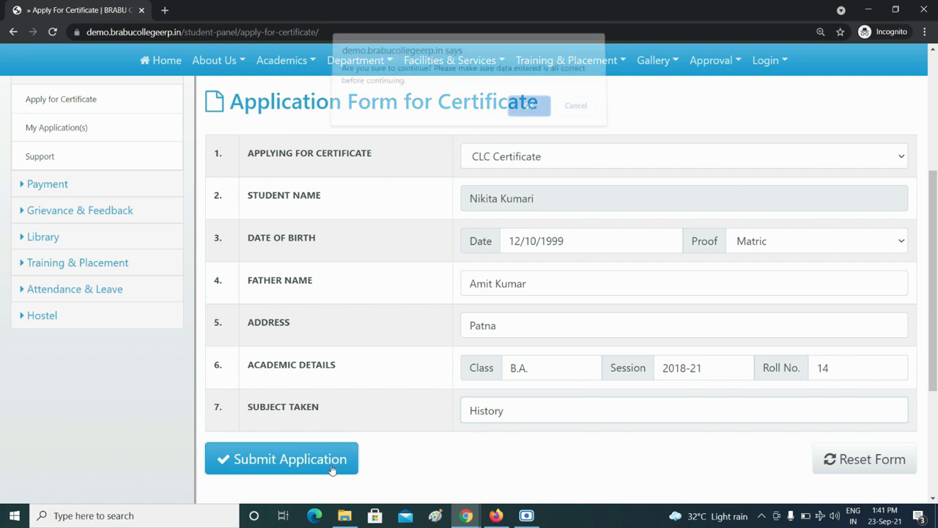
Confirm the CLC application submission and acknowledge the success message
left_click(530, 111)
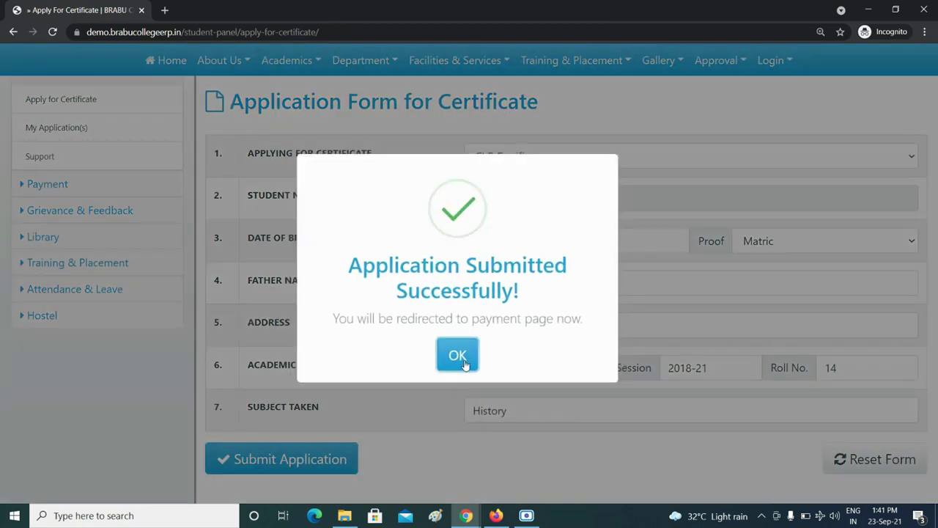
left_click(463, 358)
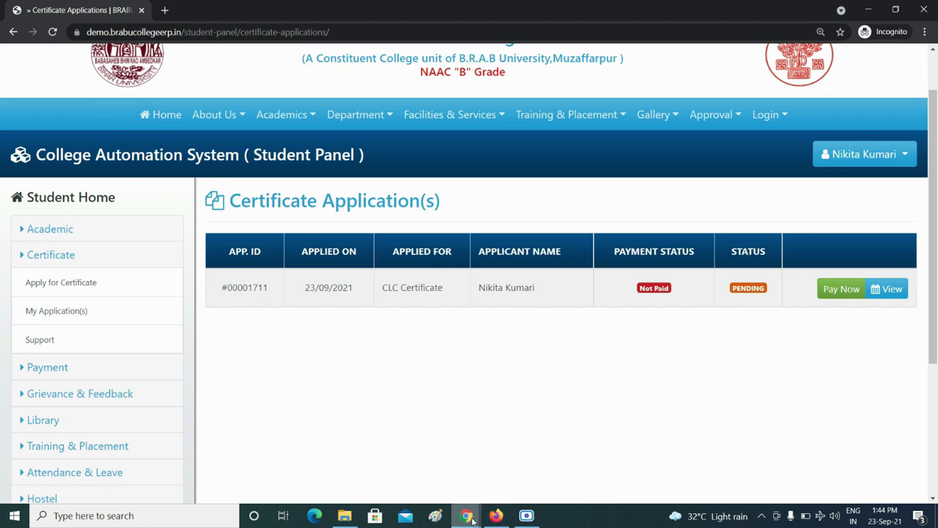
Switch to the other browser window showing another student's certificate applications
mouse_move(472, 519)
left_click(467, 458)
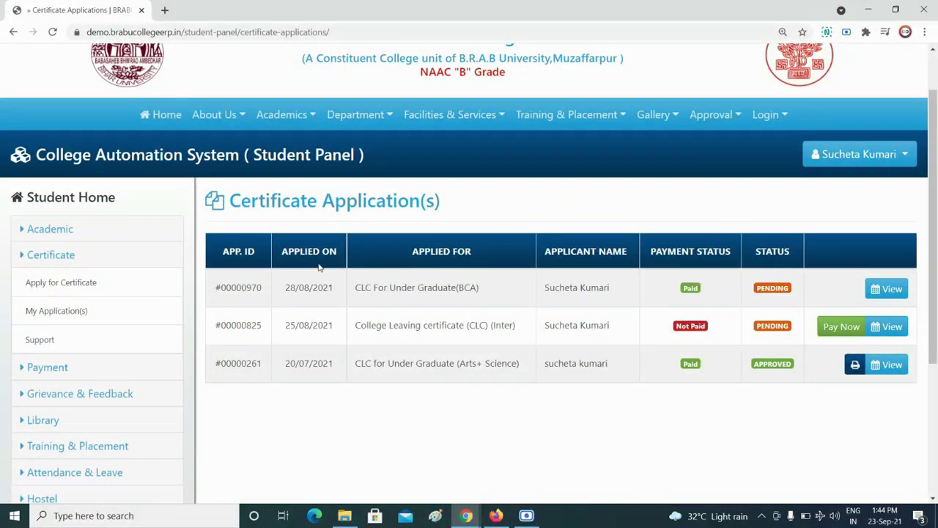
scroll(383, 296, "down", 1)
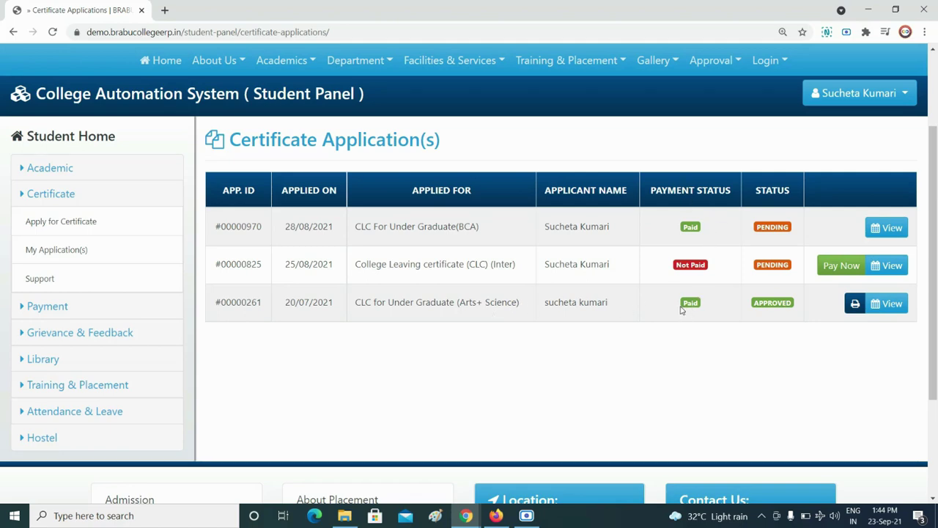
left_click_drag(679, 308, 708, 303)
left_click(703, 304)
mouse_move(754, 305)
left_mouse_down()
mouse_move(796, 307)
mouse_move(769, 308)
left_mouse_up()
left_click_drag(678, 233, 718, 234)
left_click_drag(759, 227, 794, 232)
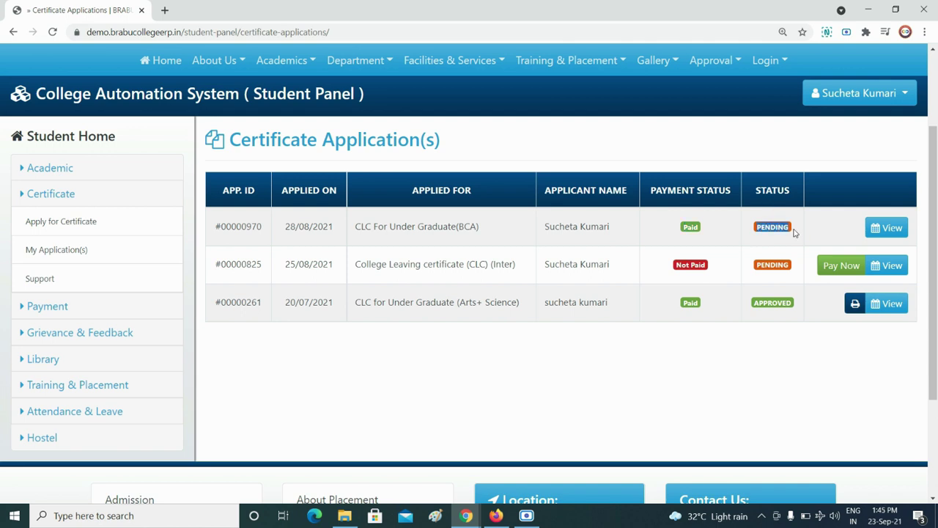
left_click(755, 235)
scroll(806, 253, "down", 1)
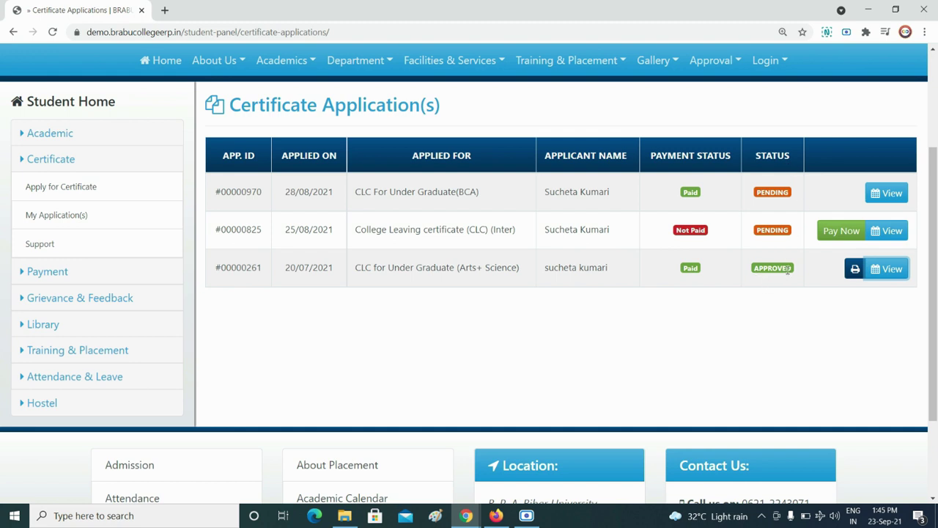
left_click(887, 270)
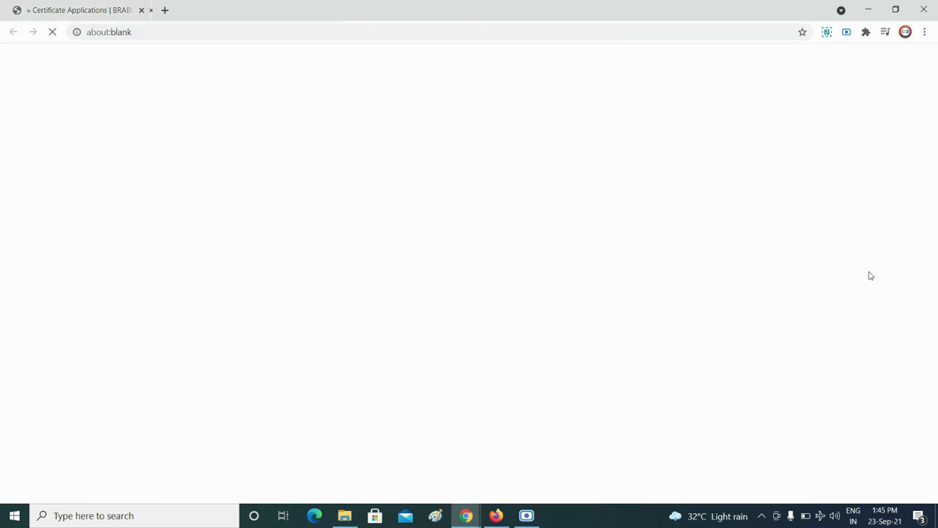
scroll(489, 163, "down", 3)
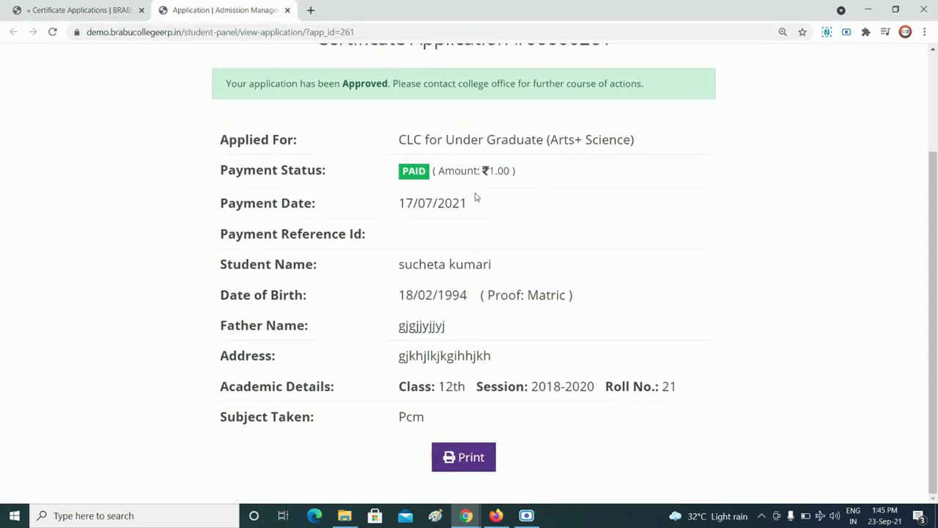
scroll(481, 314, "up", 3)
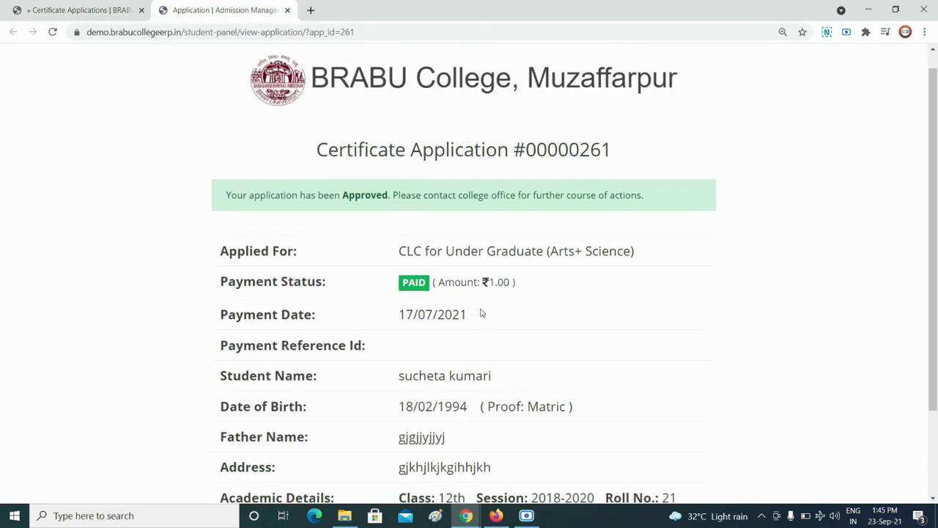
scroll(477, 253, "down", 3)
scroll(504, 255, "up", 3)
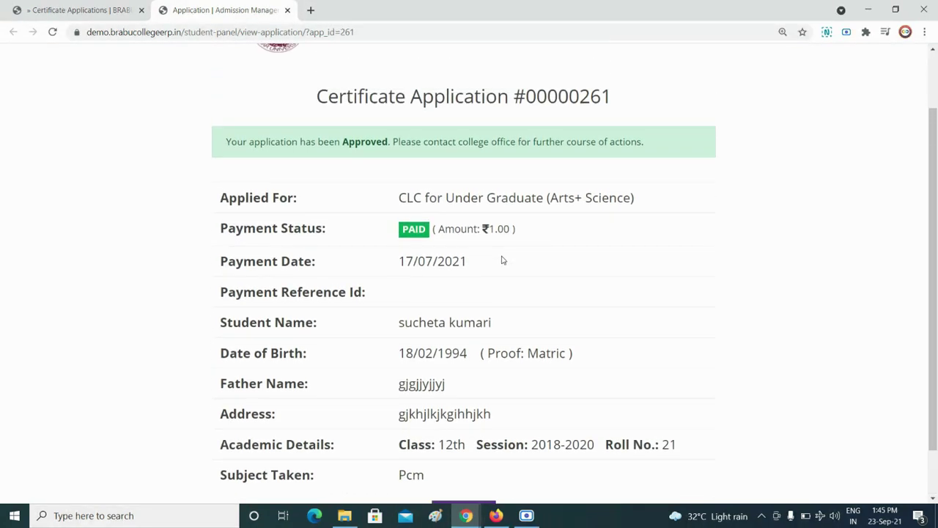
scroll(491, 250, "down", 3)
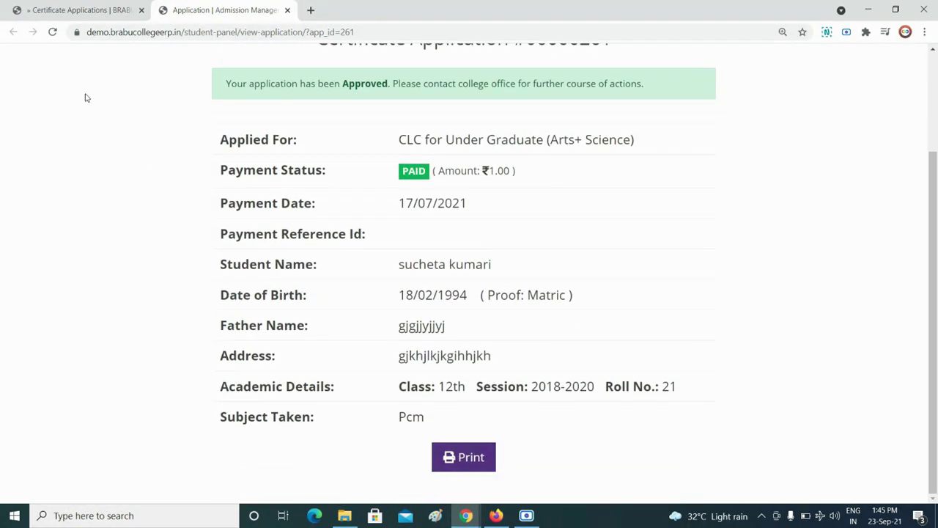
left_click(287, 10)
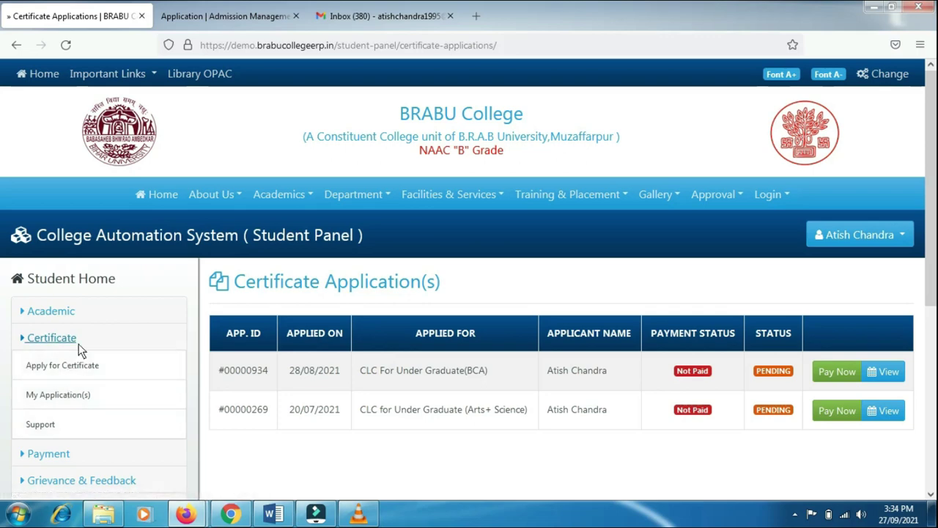
Start a new Certificate Support ticket of type General Query with subject 'Regarding certificate'
left_click(53, 425)
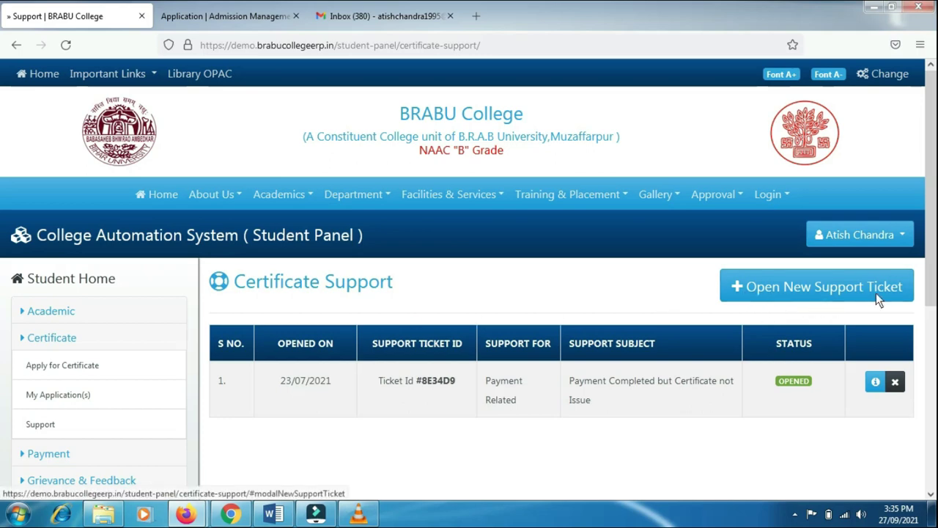
left_click(802, 286)
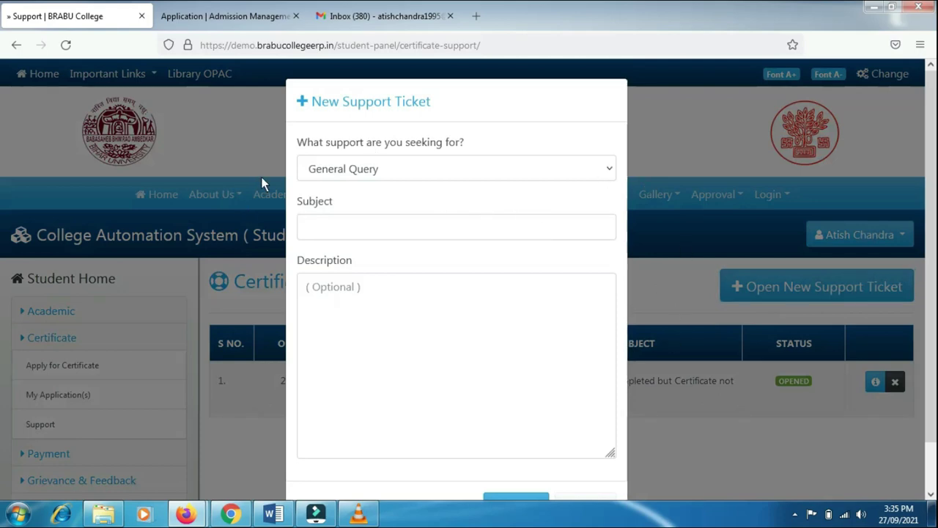
scroll(467, 347, "down", 1)
scroll(469, 341, "up", 1)
left_click(601, 176)
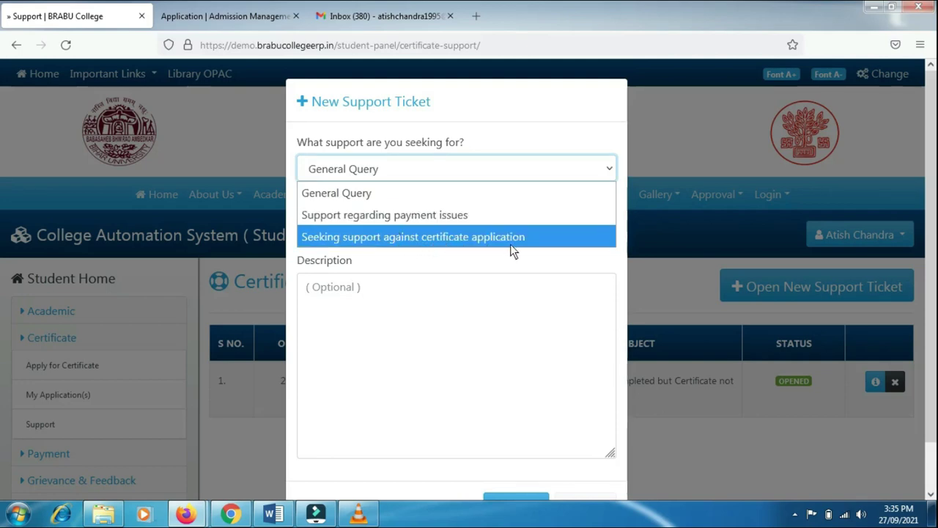
left_click(454, 216)
left_click(364, 228)
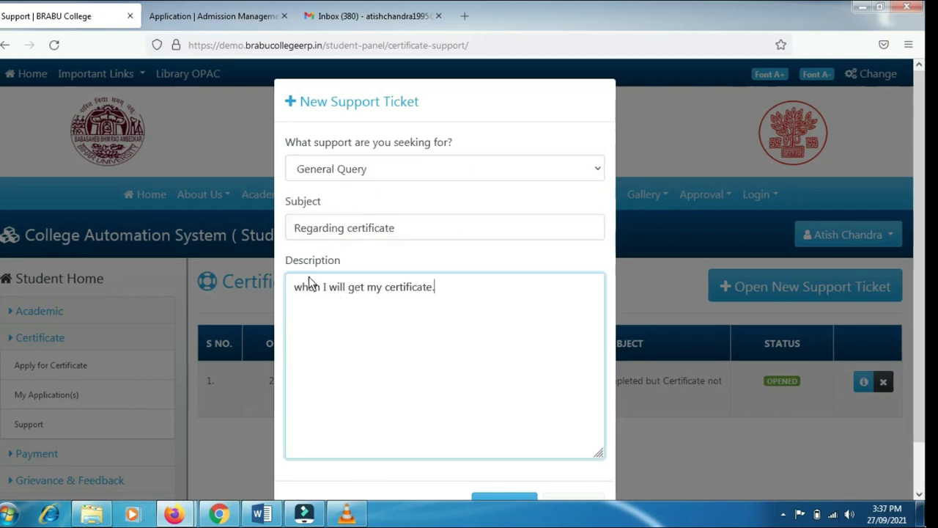
scroll(469, 395, "down", 2)
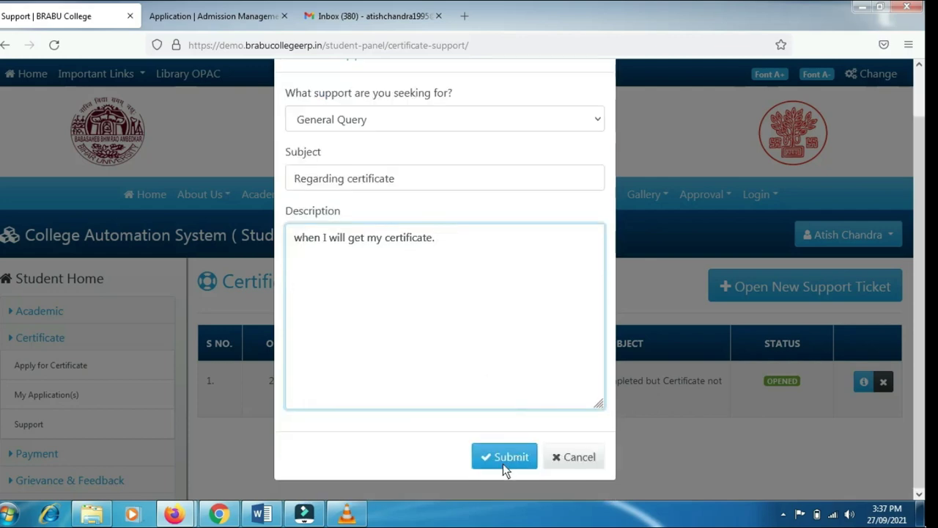
Submit the support ticket, confirm it, and dismiss the success popup
left_click(504, 462)
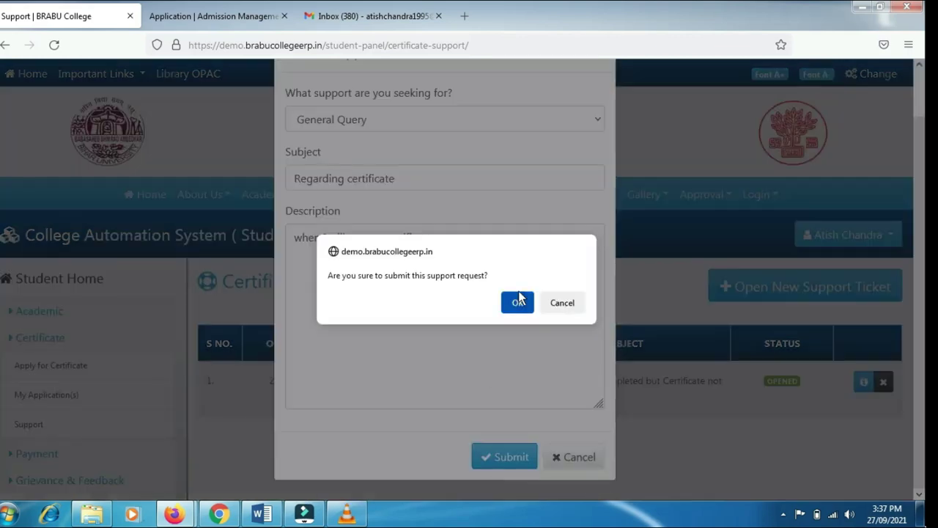
left_click(519, 301)
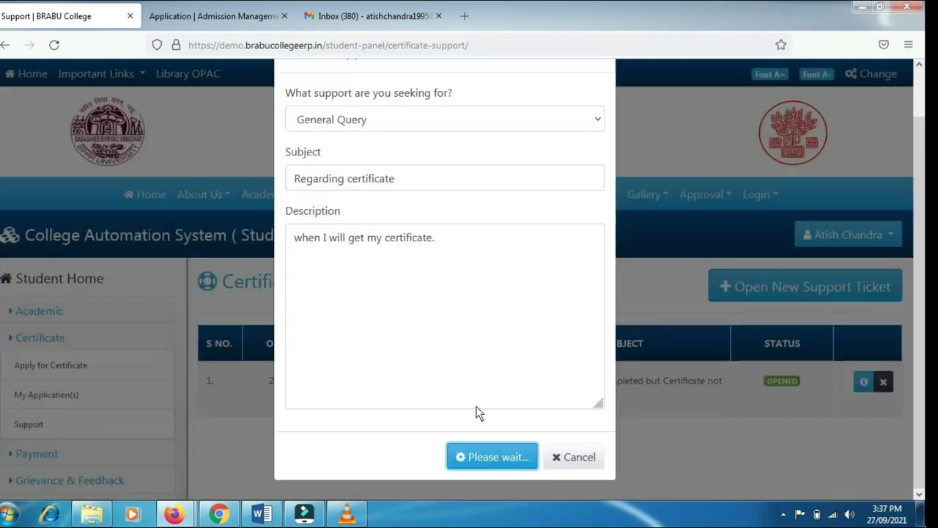
left_click(444, 351)
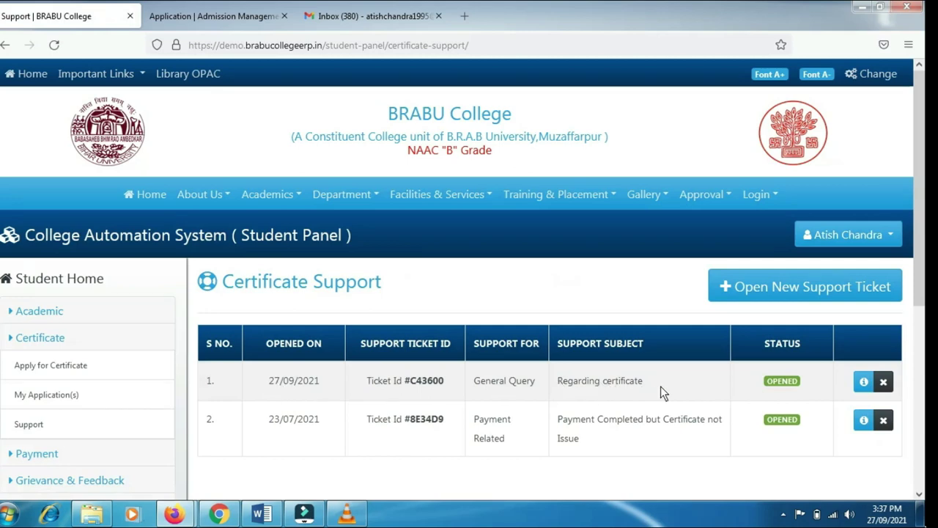
left_click(862, 384)
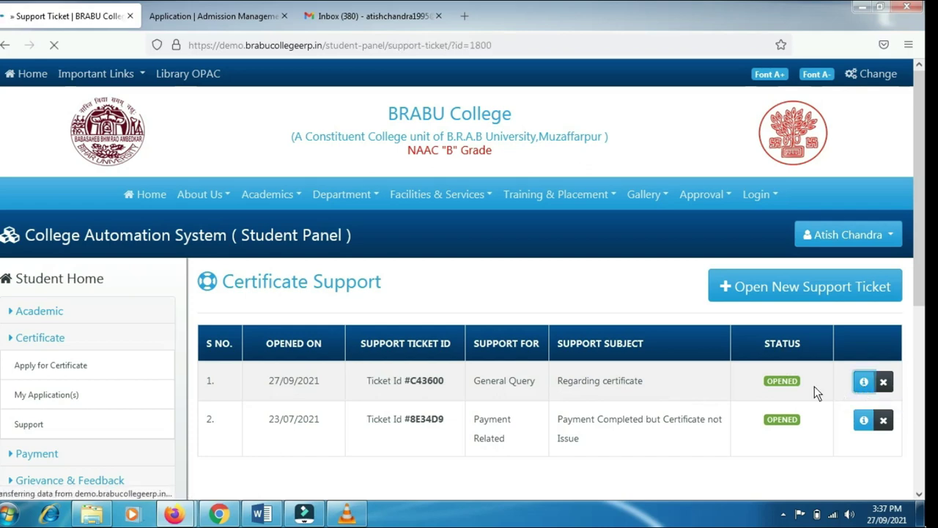
scroll(449, 215, "down", 3)
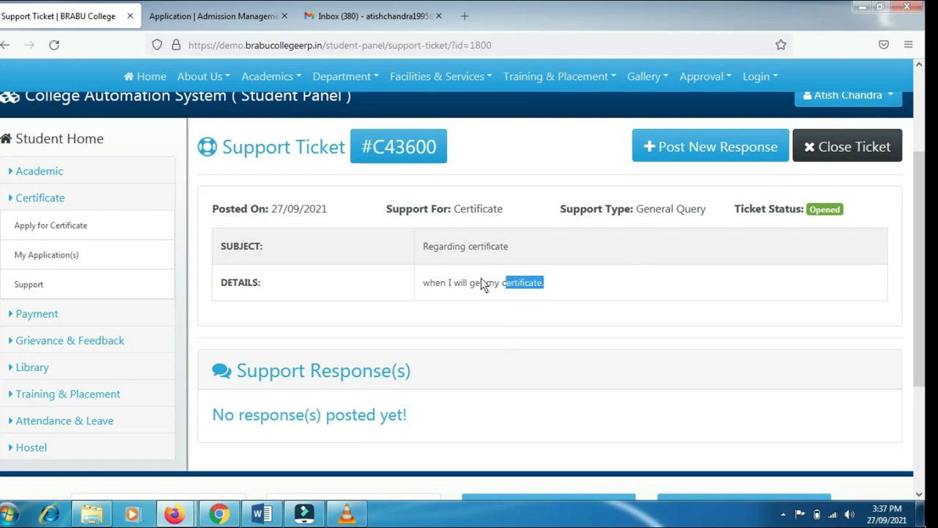
left_click_drag(480, 283, 413, 285)
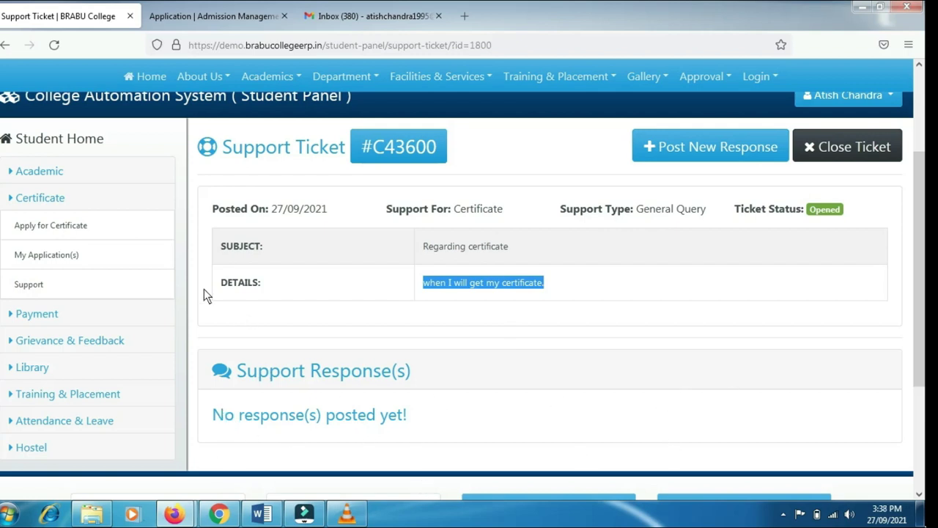
left_click(113, 282)
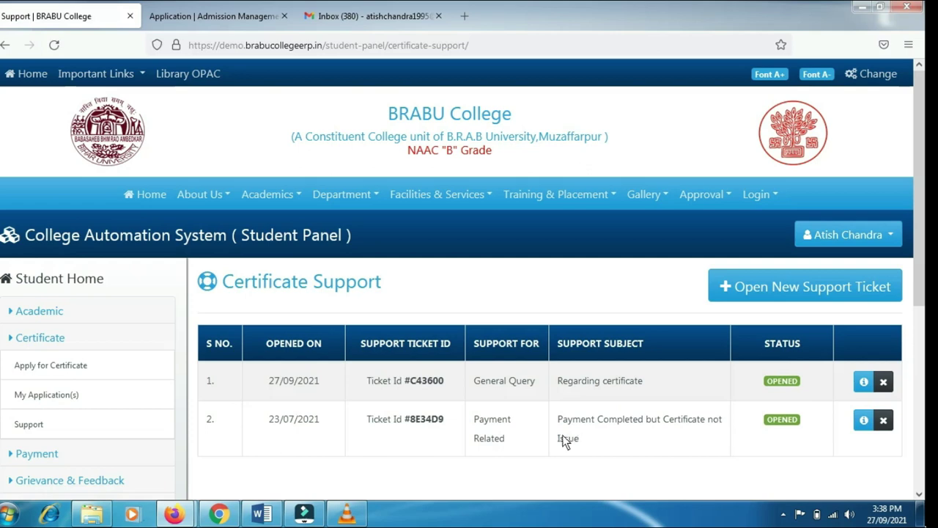
left_click(864, 426)
scroll(477, 395, "down", 4)
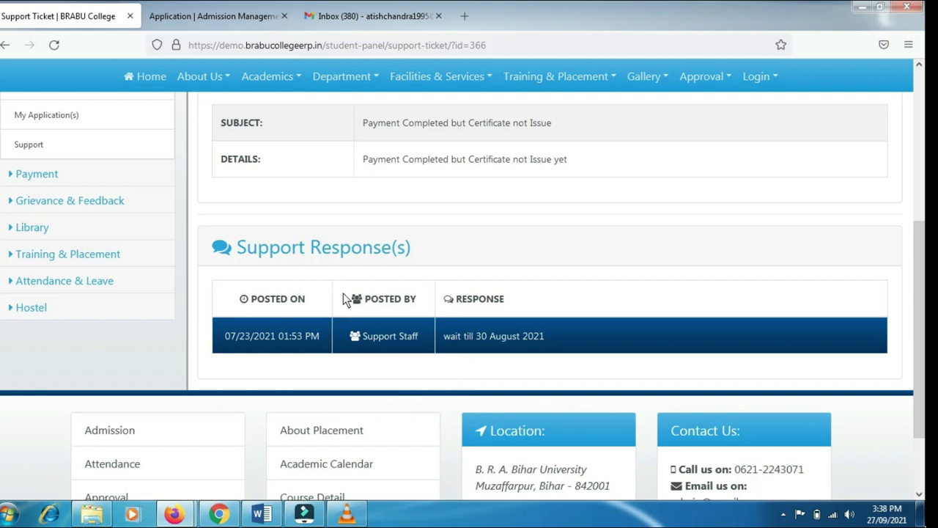
left_click_drag(555, 337, 458, 330)
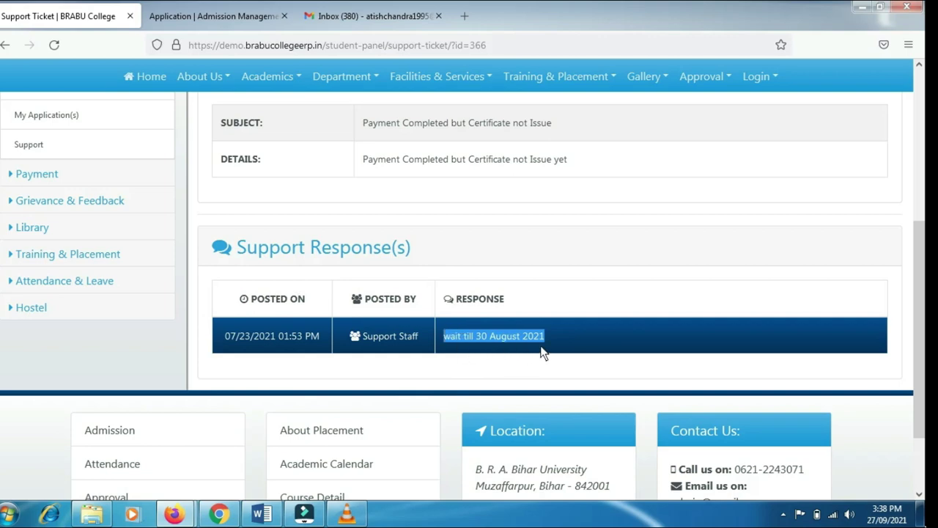
scroll(378, 287, "up", 3)
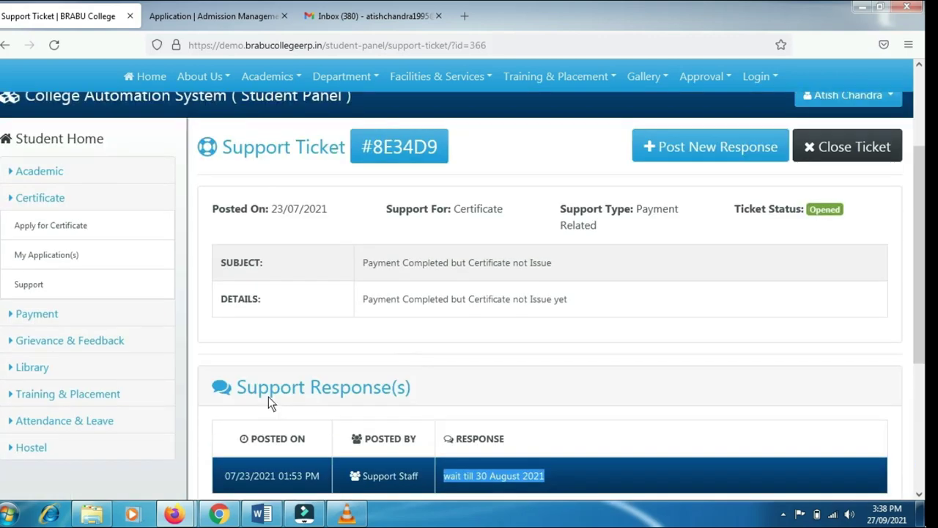
scroll(268, 397, "down", 2)
scroll(523, 425, "down", 1)
left_click(573, 342)
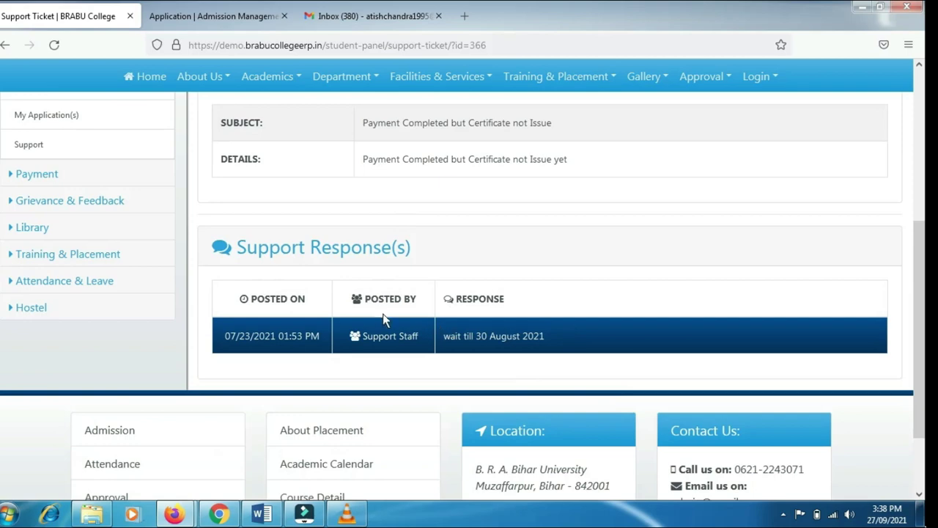
scroll(376, 315, "up", 2)
scroll(370, 311, "up", 1)
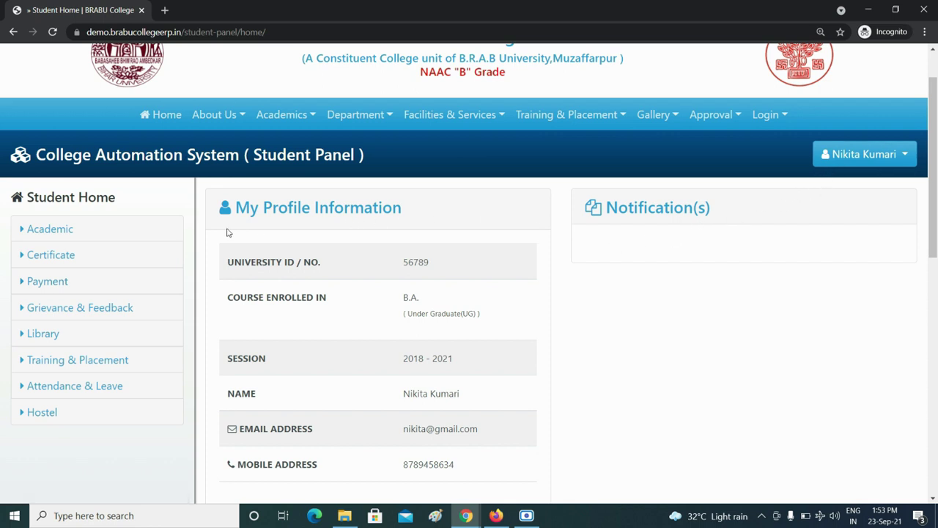
Start a fee payment with College Development Fee as the payment head
left_click(44, 282)
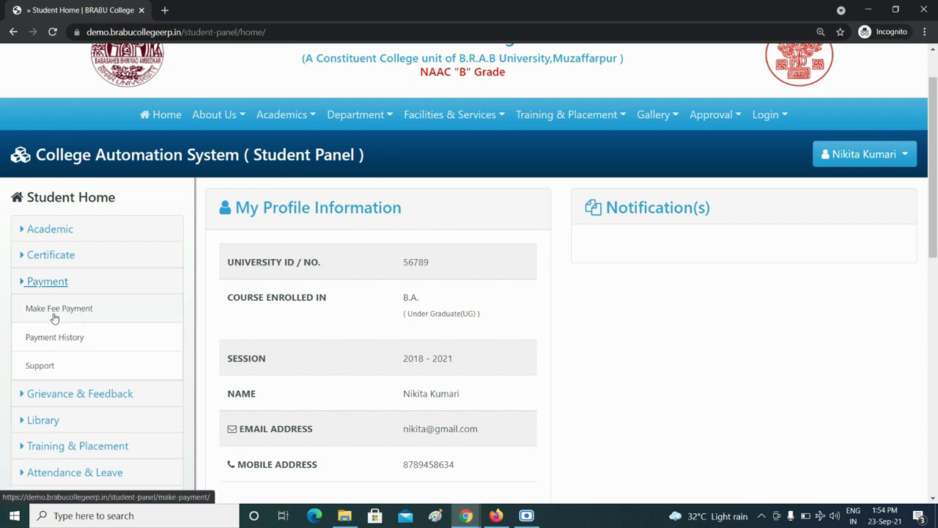
left_click(54, 317)
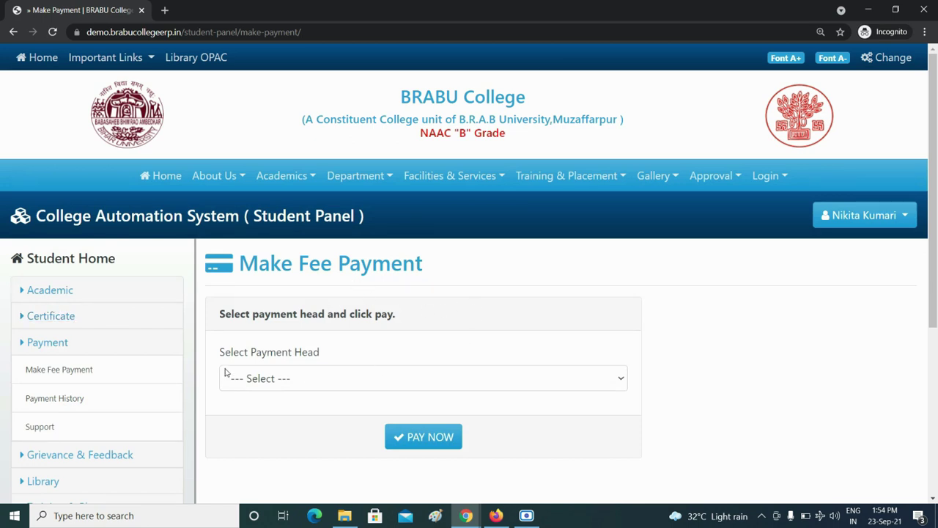
left_click(329, 385)
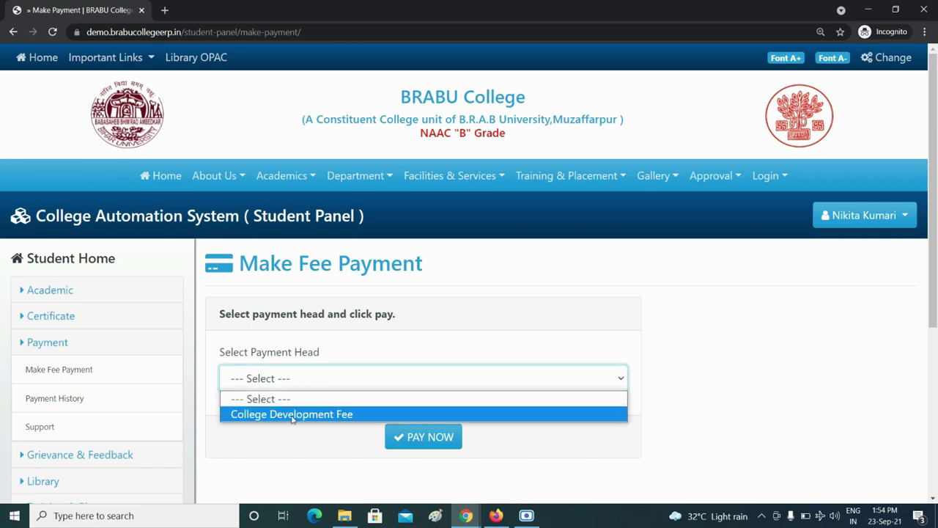
left_click(339, 418)
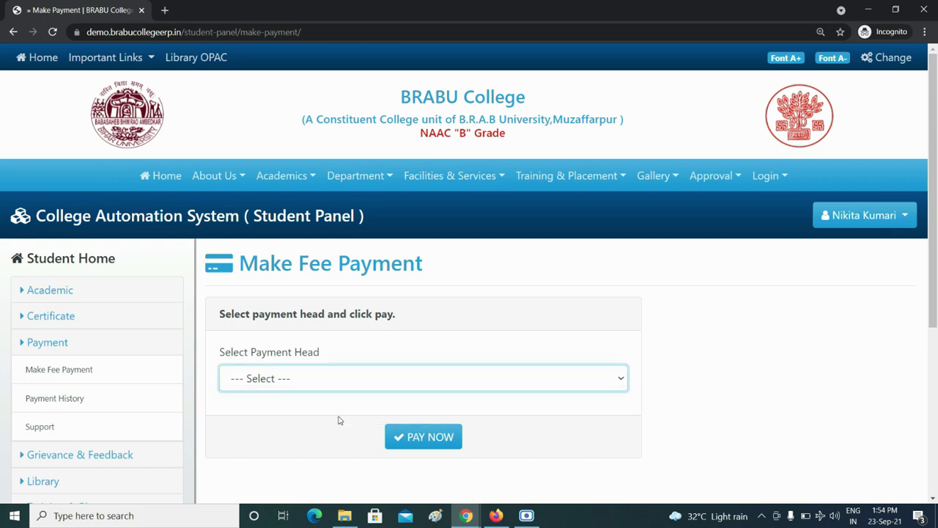
Open Payment History to see the unpaid ₹1.00 College Development Fee dated 23/09/2021
scroll(335, 398, "down", 4)
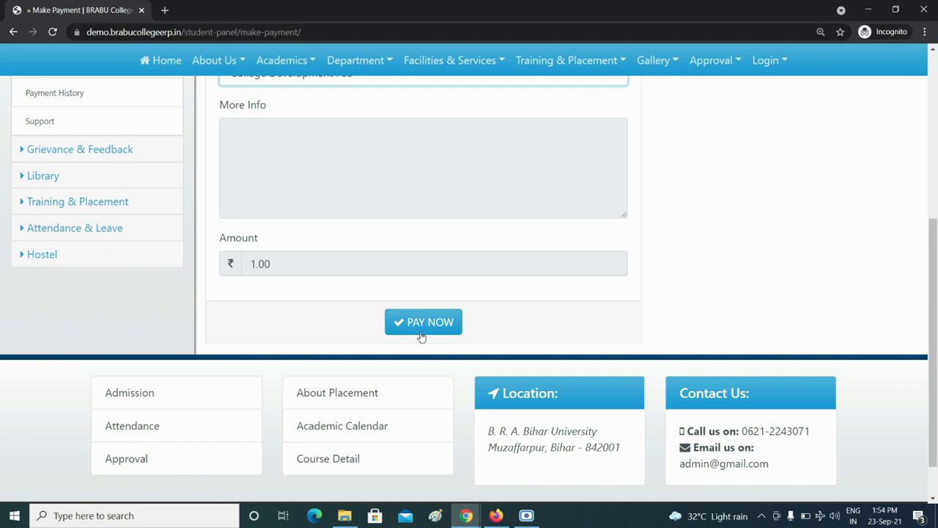
scroll(289, 278, "up", 2)
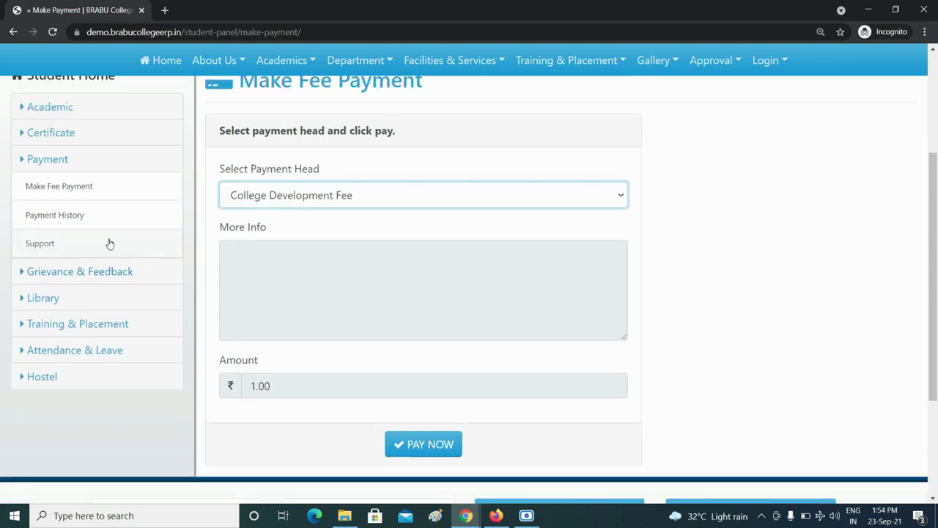
scroll(109, 244, "up", 2)
left_click(142, 346)
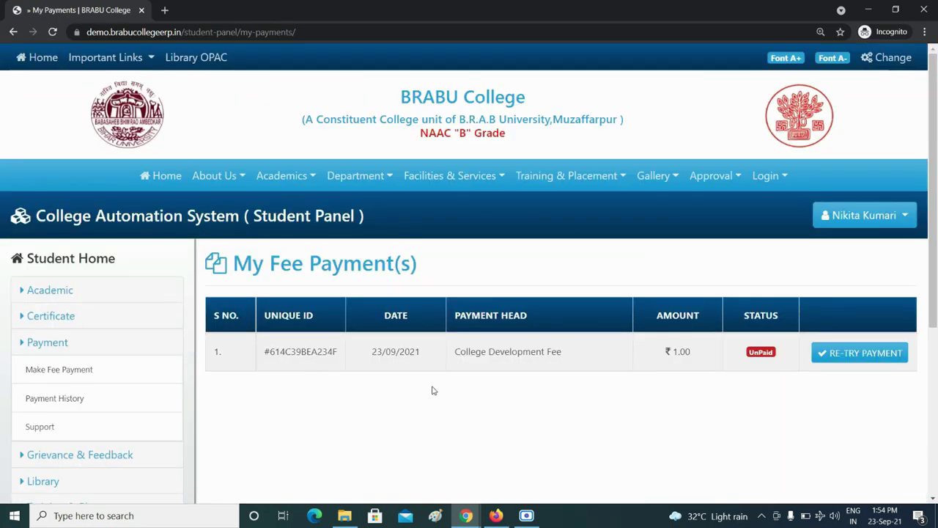
left_click(64, 410)
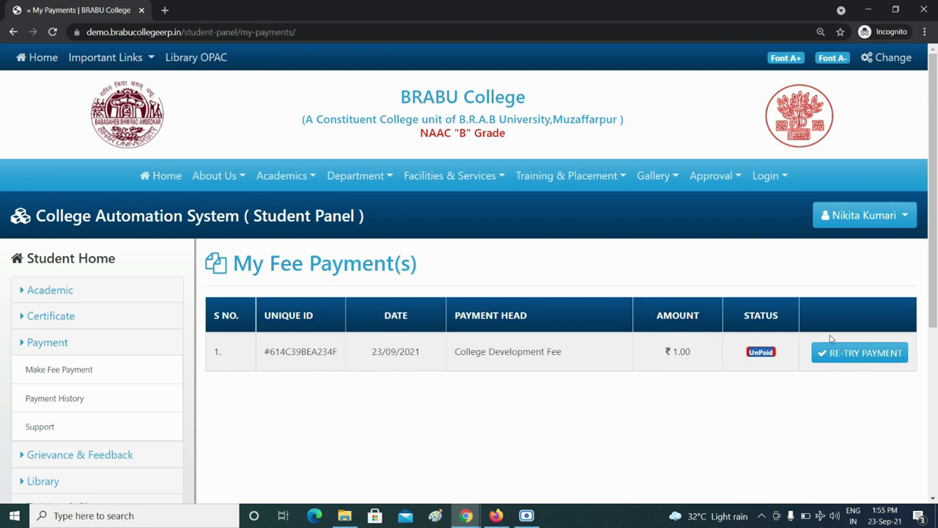
scroll(777, 315, "down", 2)
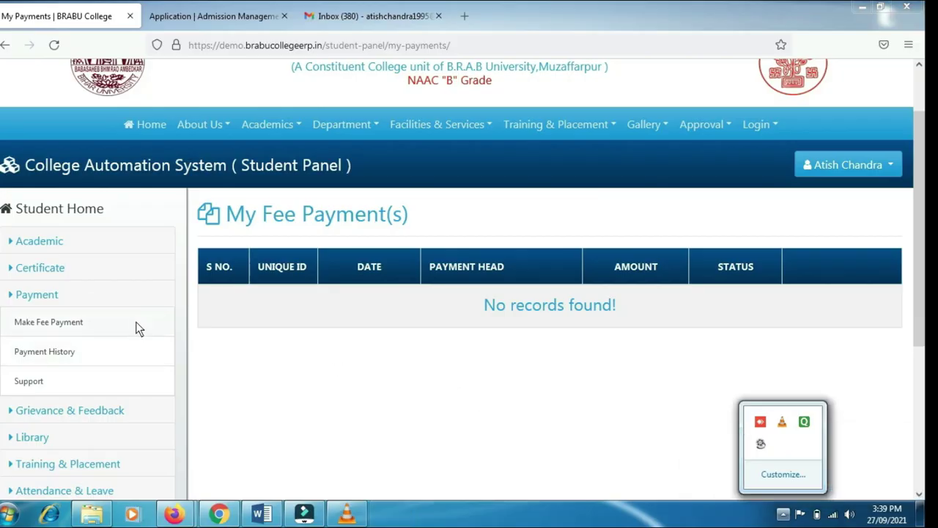
Go to Payment > Support to view the empty Fee Payment Support ticket list
left_click(40, 295)
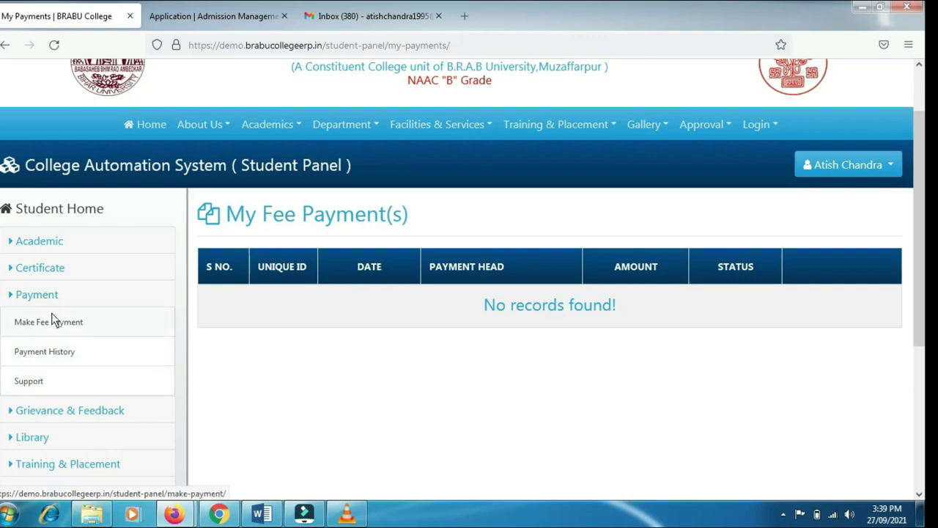
left_click(40, 380)
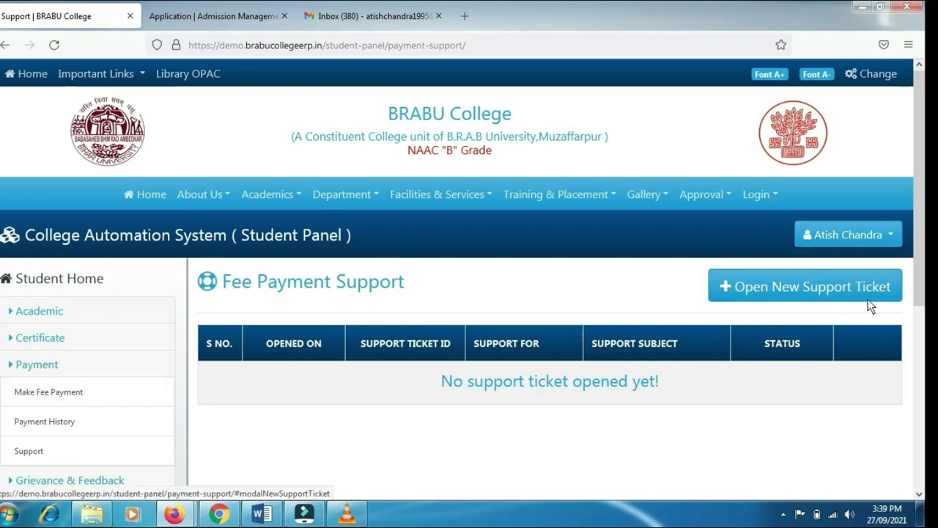
Raise a support ticket titled 'Payment related Issue' with a description, then submit and confirm it
left_click(851, 287)
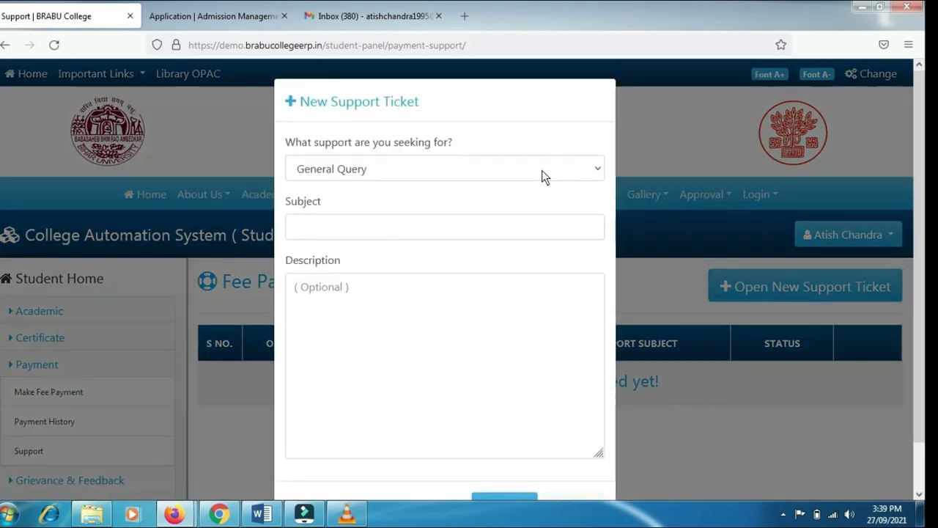
left_click(501, 173)
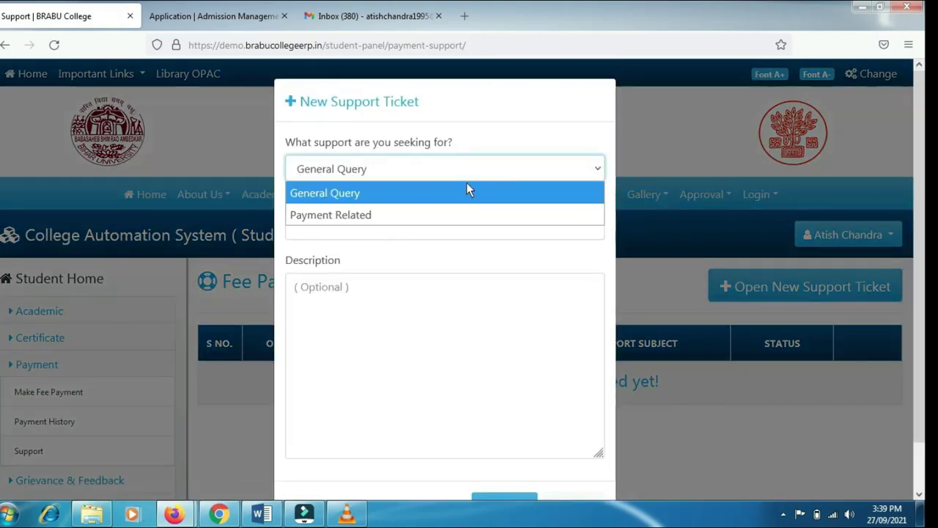
left_click(374, 214)
left_click(398, 174)
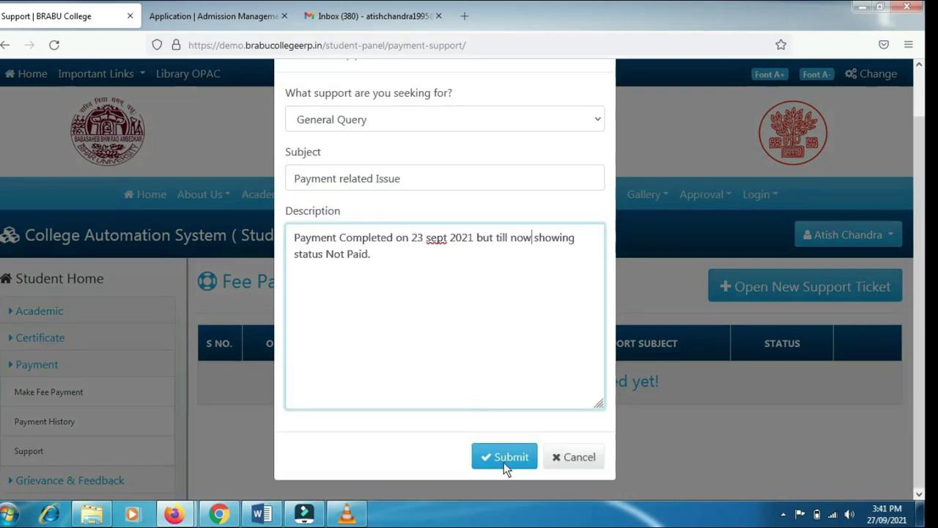
scroll(442, 360, "up", 1)
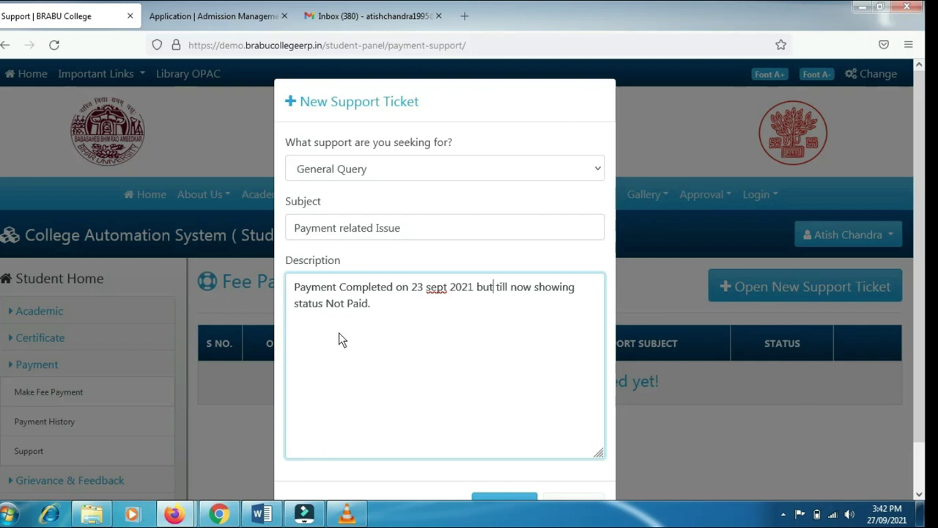
scroll(348, 335, "down", 1)
scroll(348, 320, "up", 1)
scroll(393, 330, "down", 2)
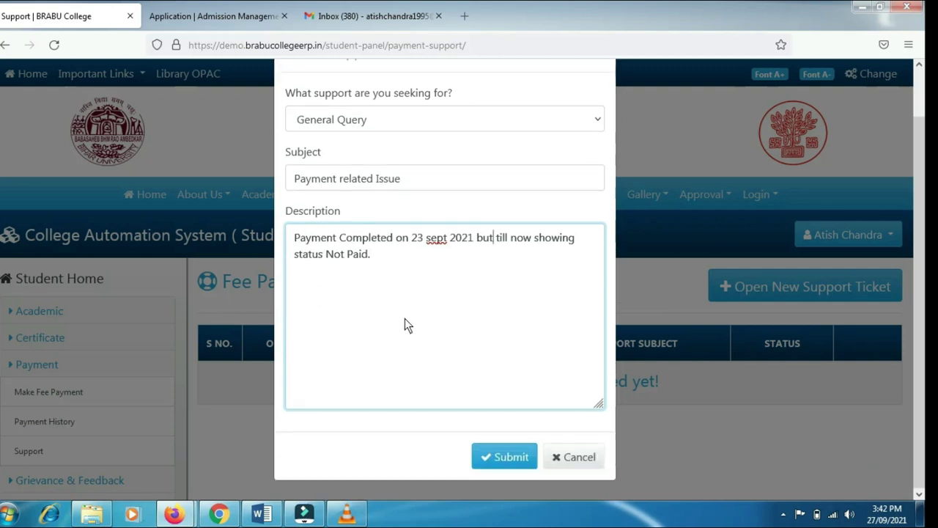
left_click(497, 462)
left_click(517, 302)
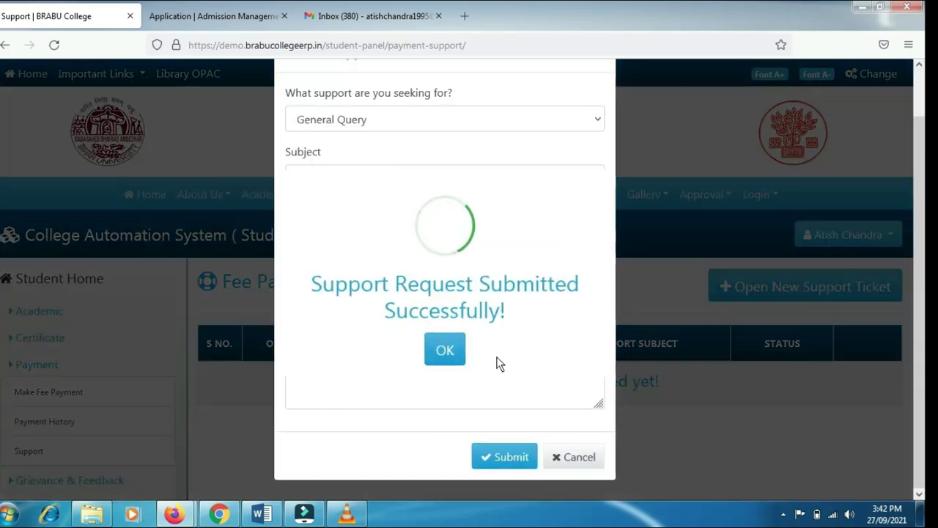
left_click(457, 349)
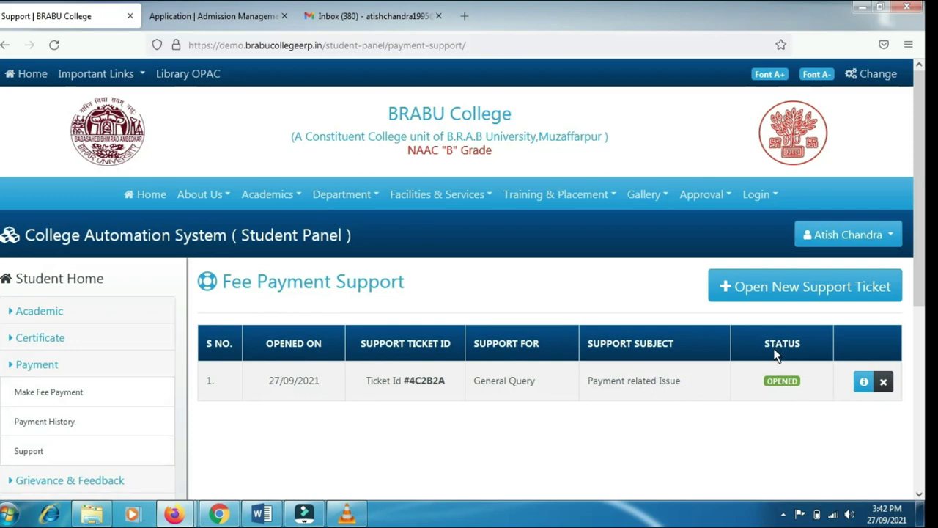
left_click(865, 384)
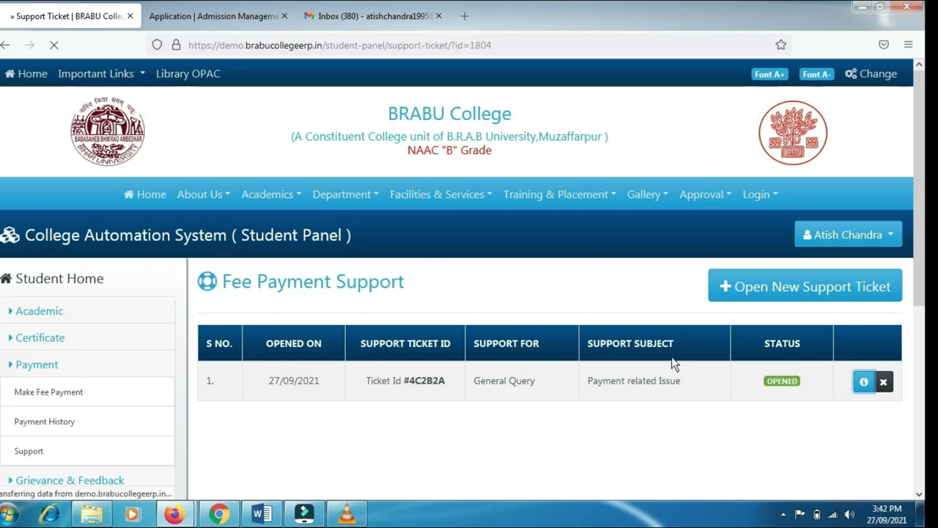
scroll(636, 340, "down", 2)
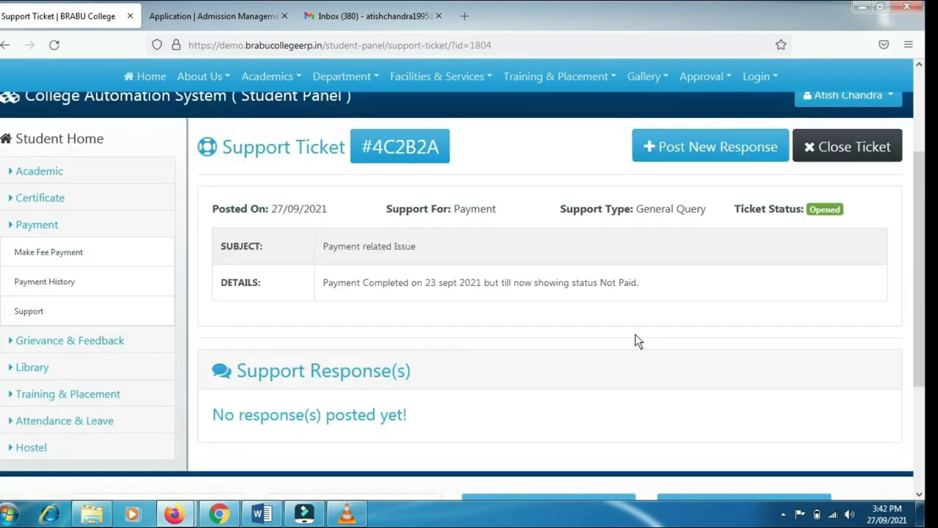
scroll(636, 339, "up", 1)
scroll(350, 242, "down", 2)
scroll(353, 269, "down", 1)
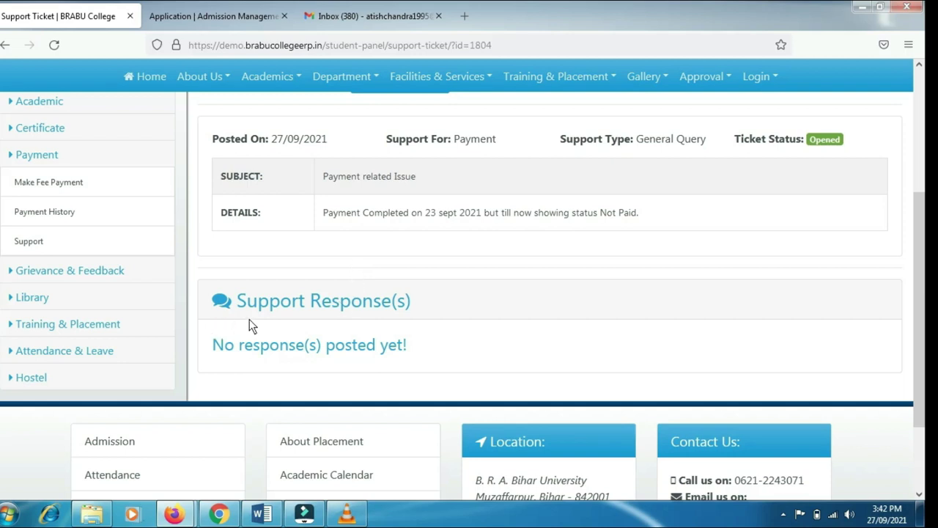